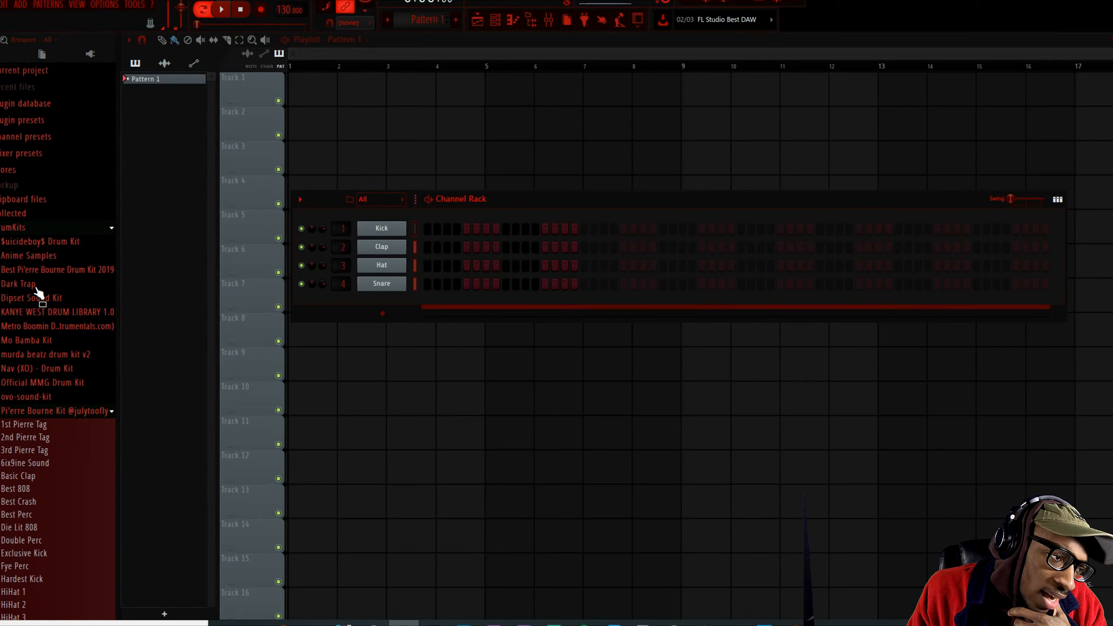
Place the Hunter X Hunter 2011 OST - Hisoka Theme sample from Anime Samples at the start of playlist Track 1 and play it.
left_click(43, 229)
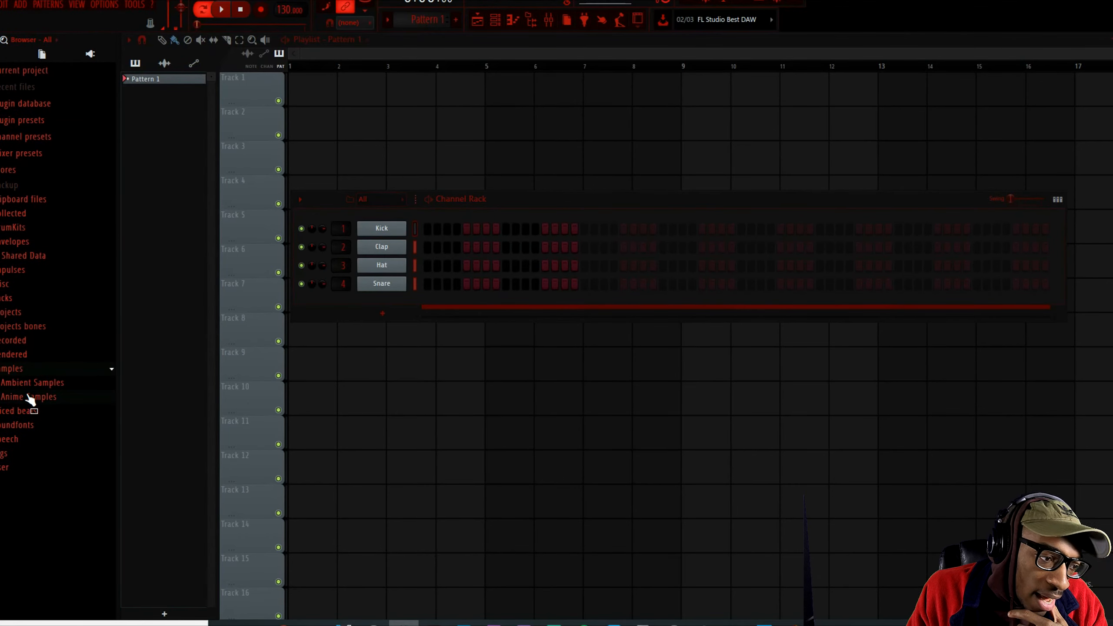
left_click_drag(41, 416, 370, 149)
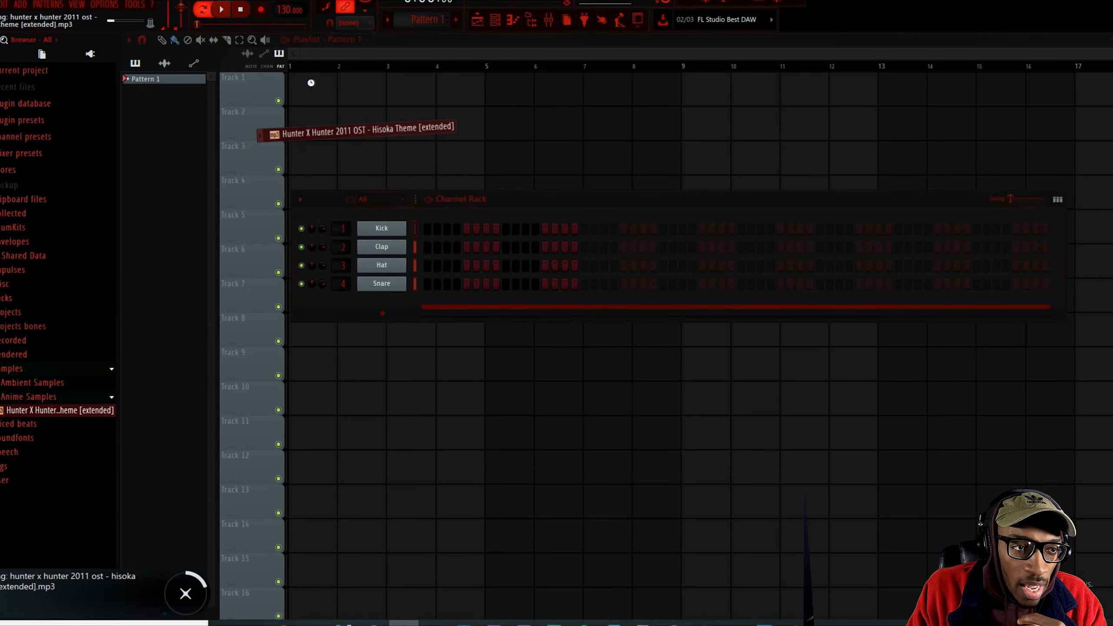
left_click_drag(261, 135, 274, 148)
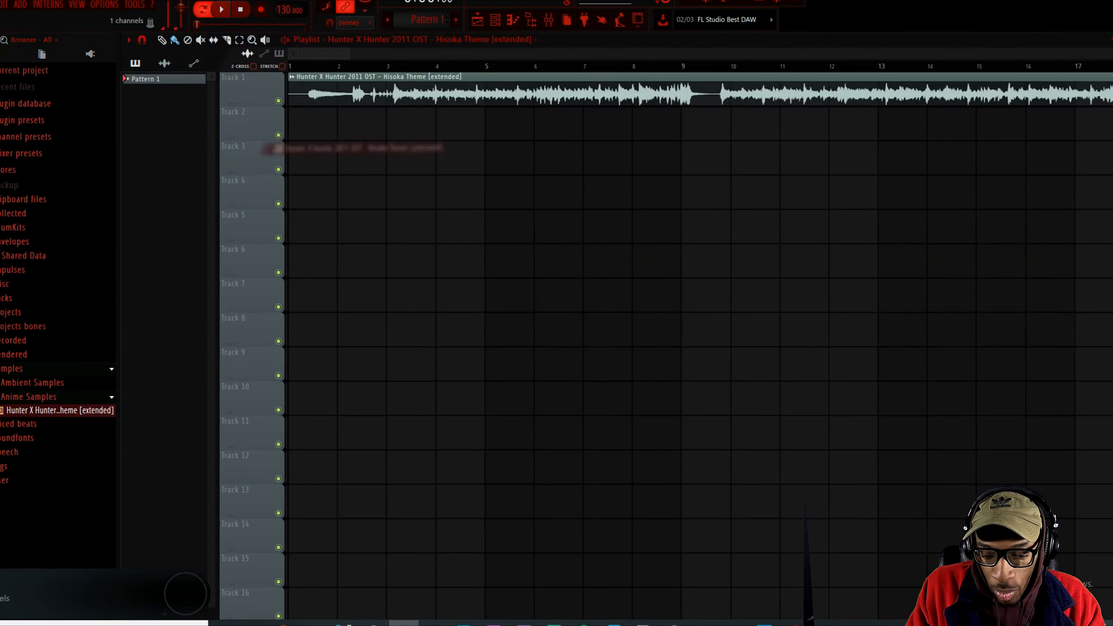
key("space")
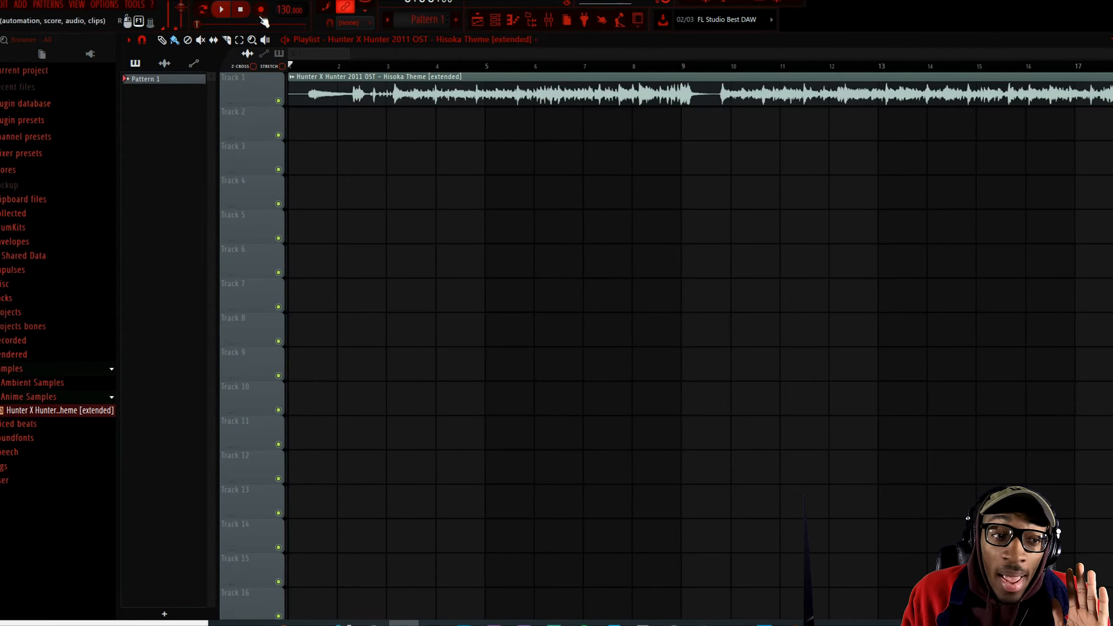
Open the Hisoka Theme clip in Edison, select the passage from about 0:58 to 1:12, and return to the playlist.
left_click(294, 79)
left_click(324, 122)
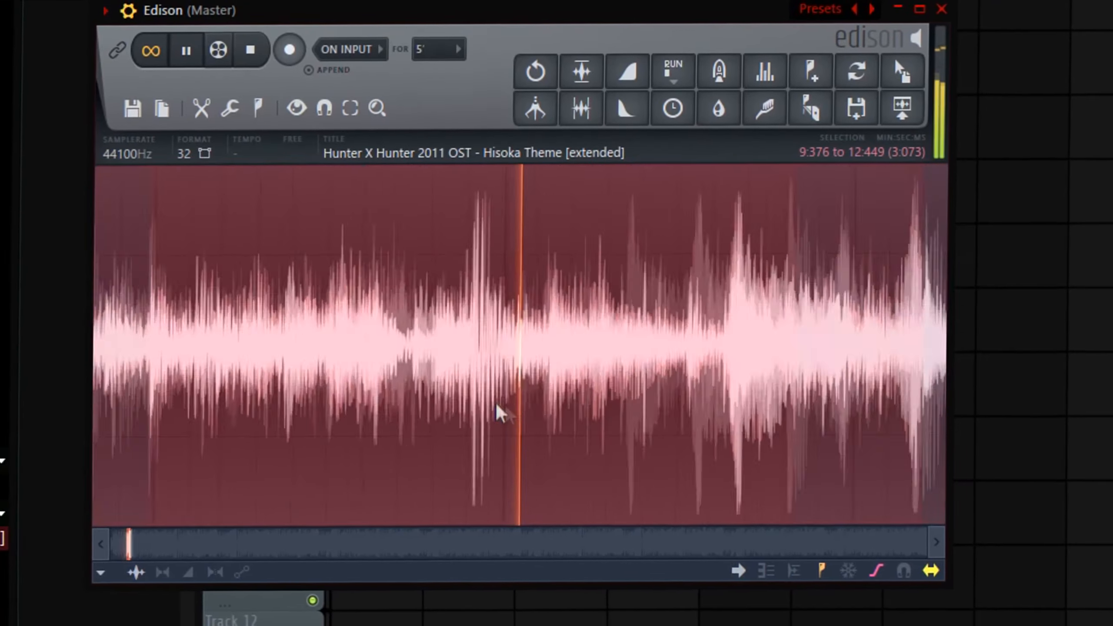
scroll(704, 312, "up", 5)
left_click_drag(684, 309, 634, 303)
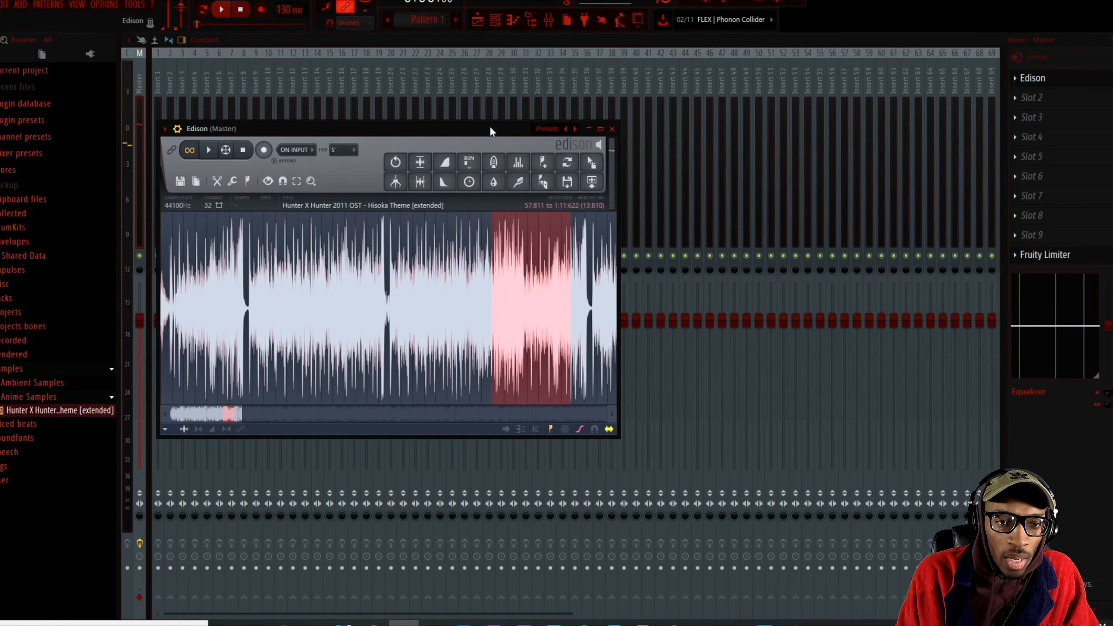
left_click_drag(489, 128, 1112, 115)
left_click(479, 21)
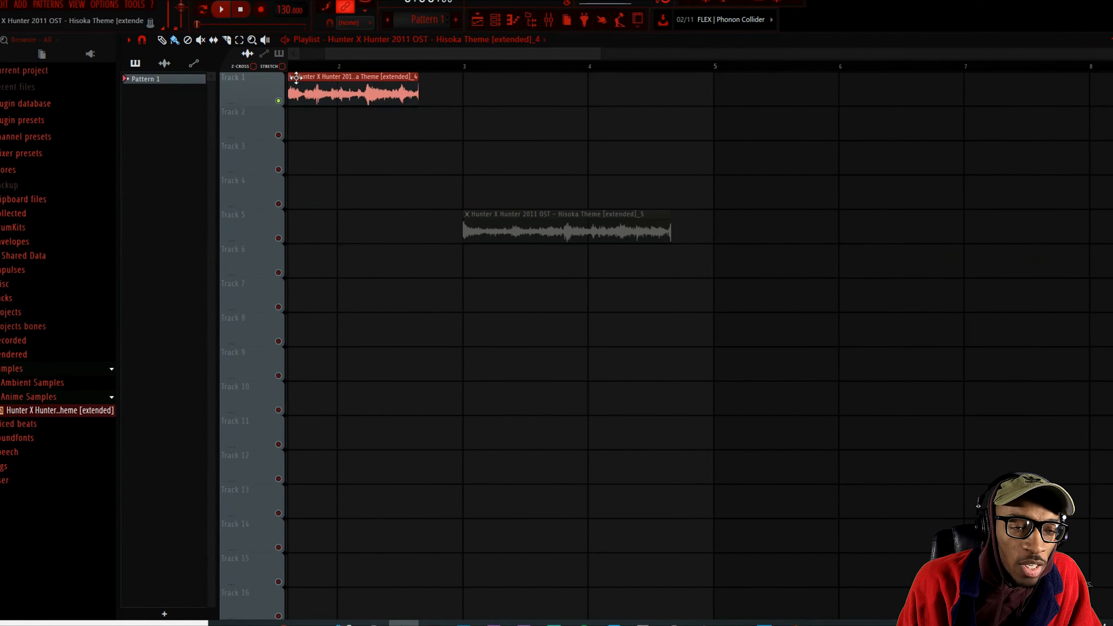
Play back the first Hisoka Theme chop on Track 1 and look over the chops in the playlist.
key("space")
scroll(326, 103, "down", 4)
scroll(392, 180, "down", 2)
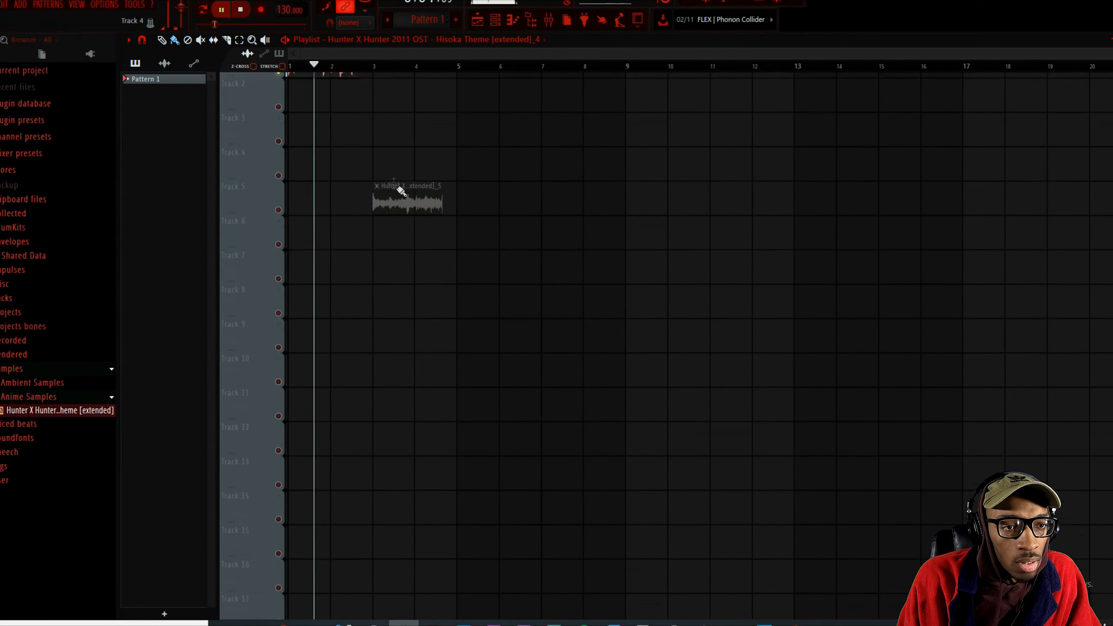
scroll(371, 176, "up", 3)
scroll(372, 176, "up", 2)
scroll(372, 176, "down", 4)
key("space")
Move the second chop to the start of Track 2 and solo that track for playback.
left_click(279, 170)
left_click_drag(380, 165, 322, 143)
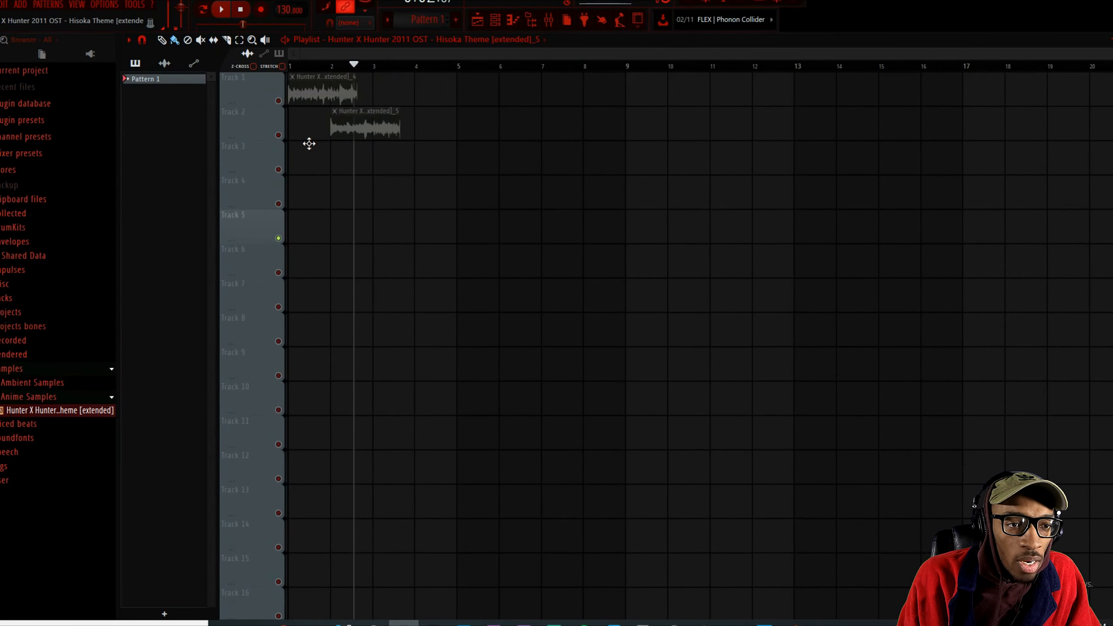
right_click(279, 136)
key("space")
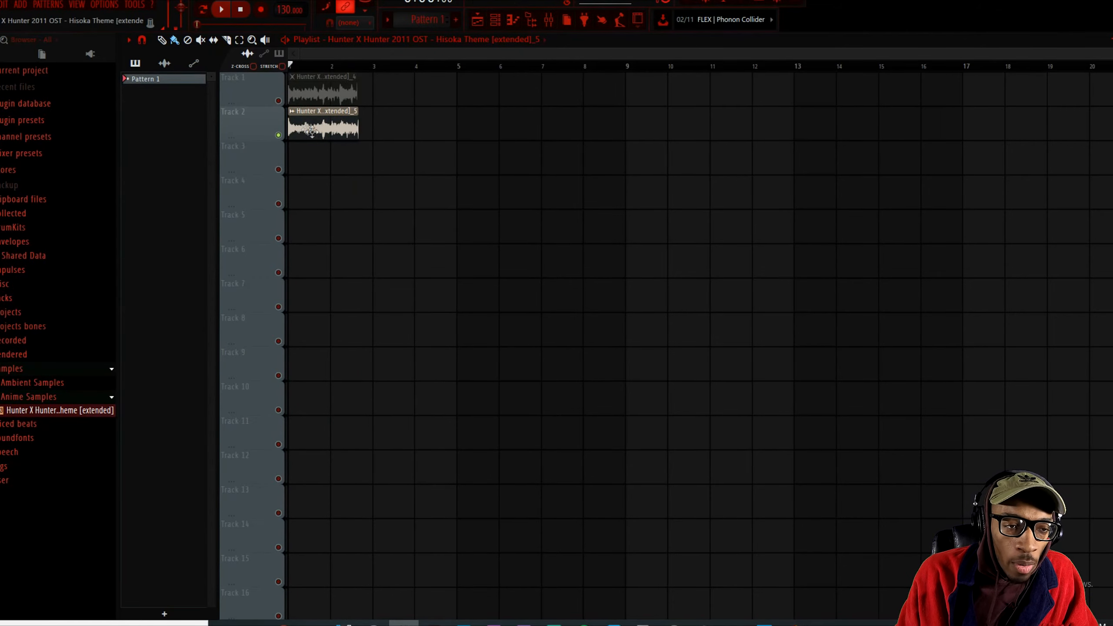
Move the second chop to bar 3 of Track 1, stretch both chops to two bars each, and play them.
left_click_drag(312, 130, 394, 87)
scroll(340, 112, "up", 8)
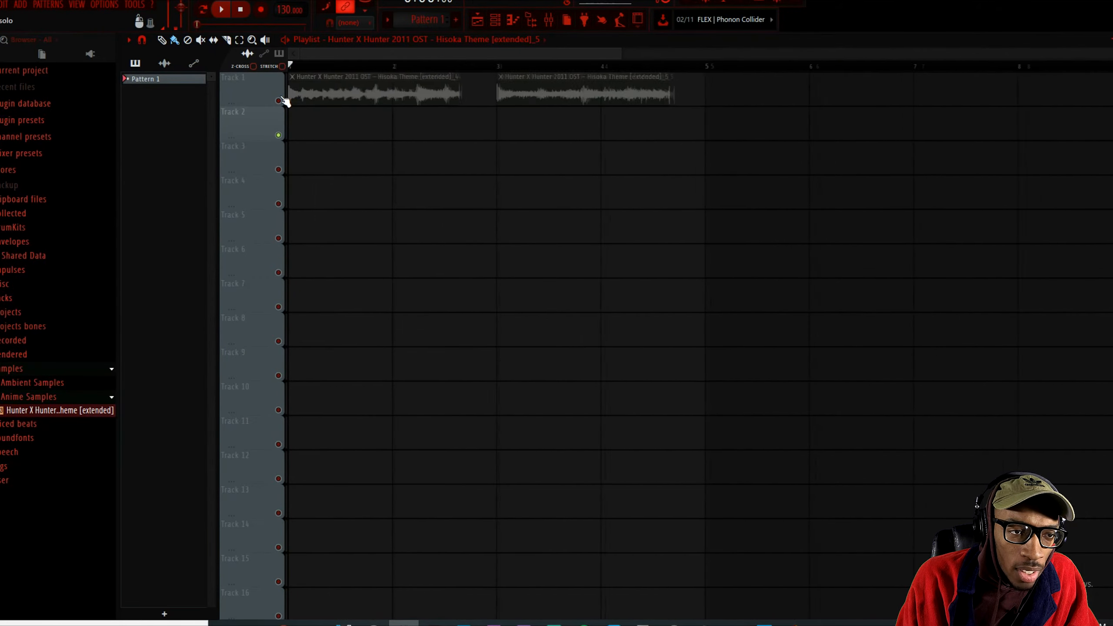
scroll(303, 108, "down", 5)
scroll(297, 97, "up", 5)
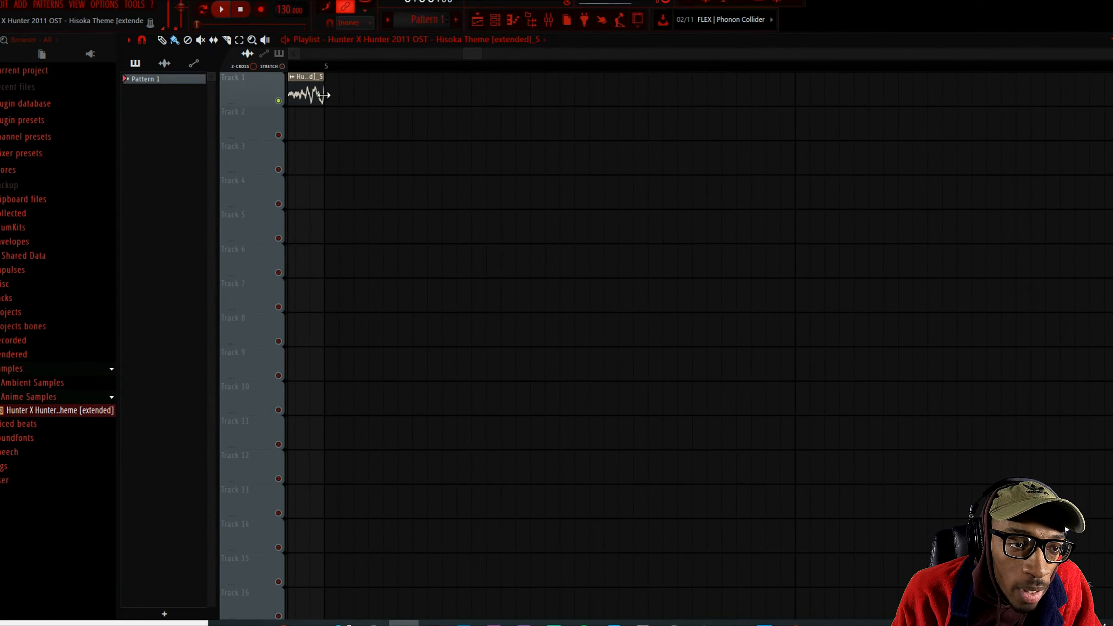
scroll(323, 84, "down", 8)
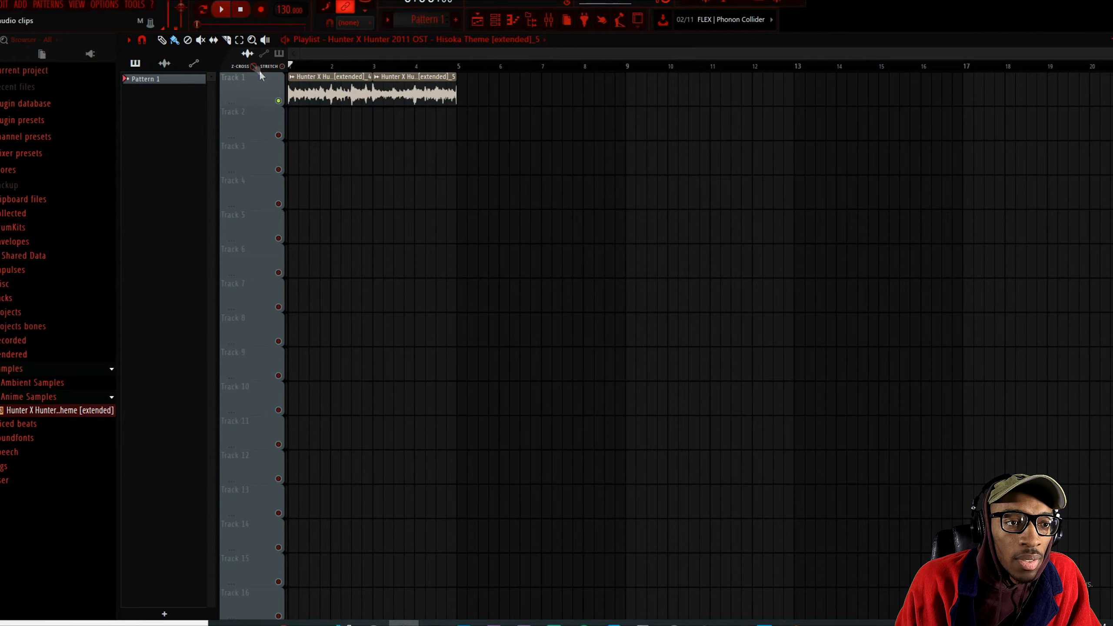
key("space")
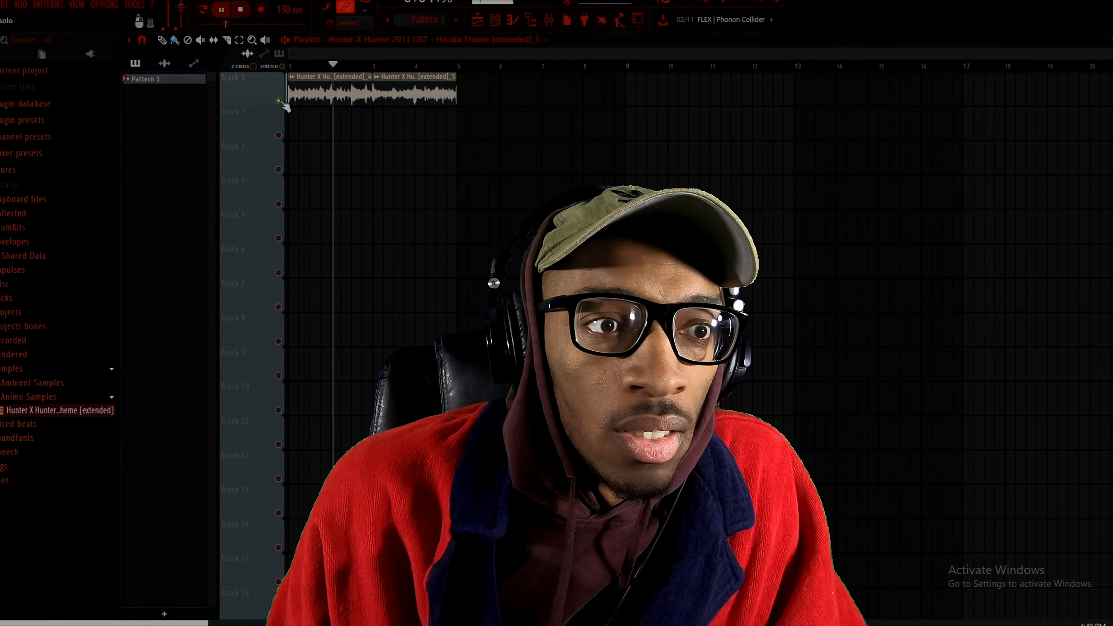
left_click(292, 77)
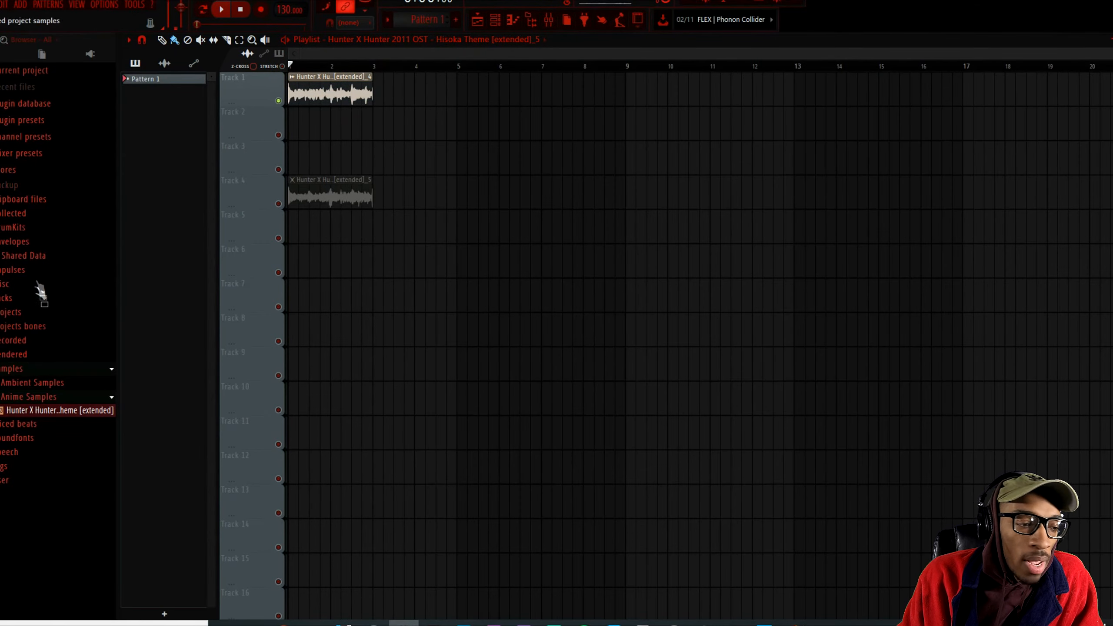
left_click(48, 55)
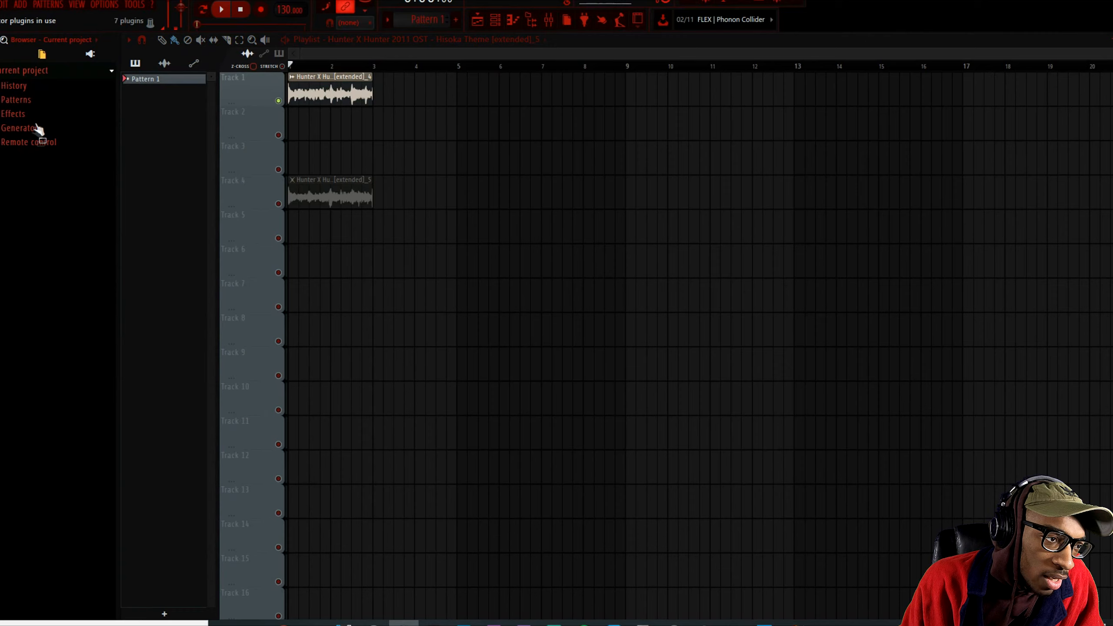
left_click(8, 86)
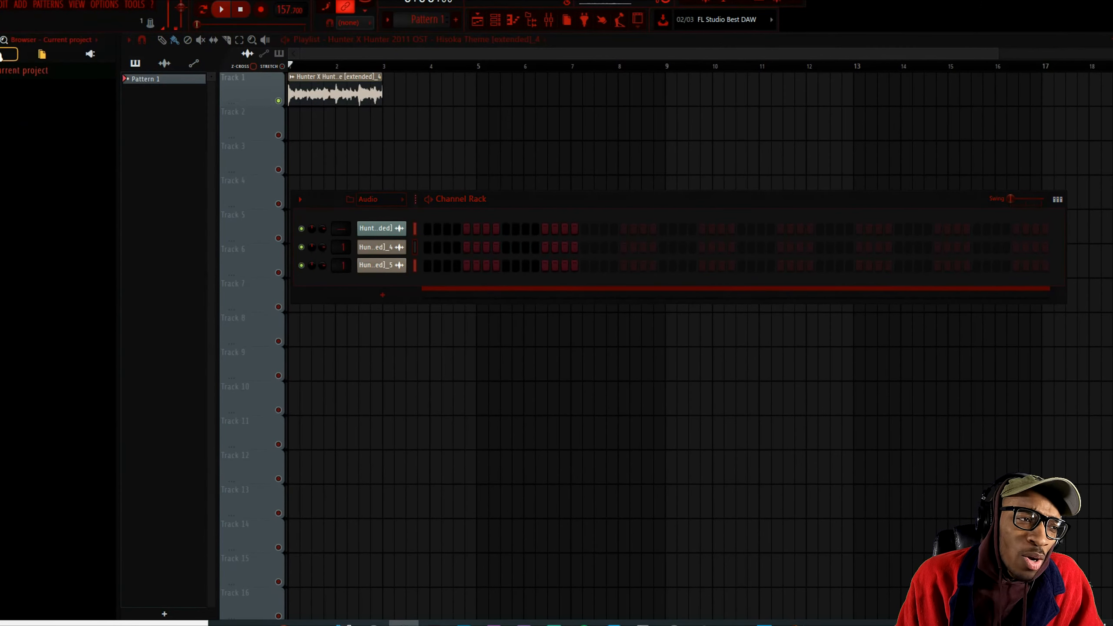
left_click(2, 55)
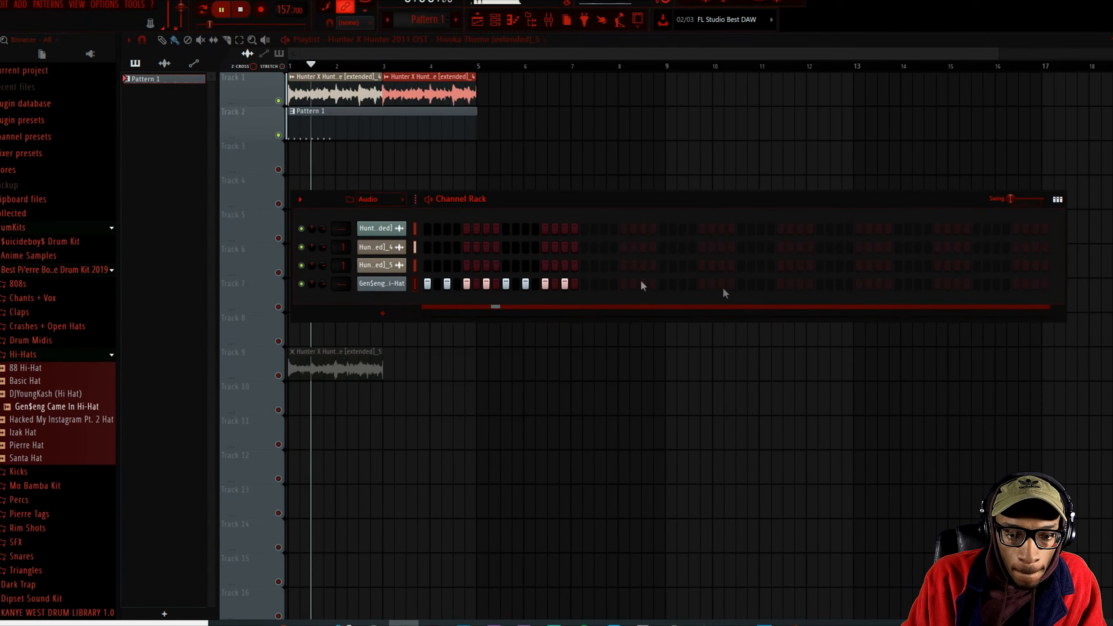
Fill the Gen$eng Came In Hi-Hat channel on every second step.
right_click(403, 281)
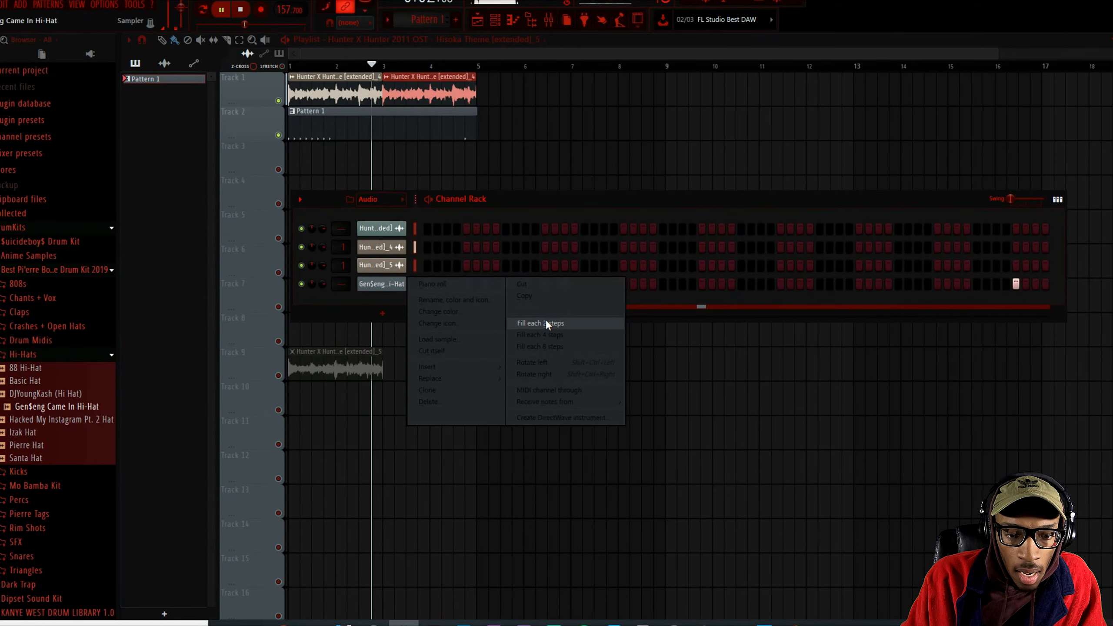
left_click(543, 323)
key("space")
Add the I Swear ! Clap sample as a channel and place clap hits on steps 9, 25, 41 and 57.
left_click(32, 433)
left_click(38, 313)
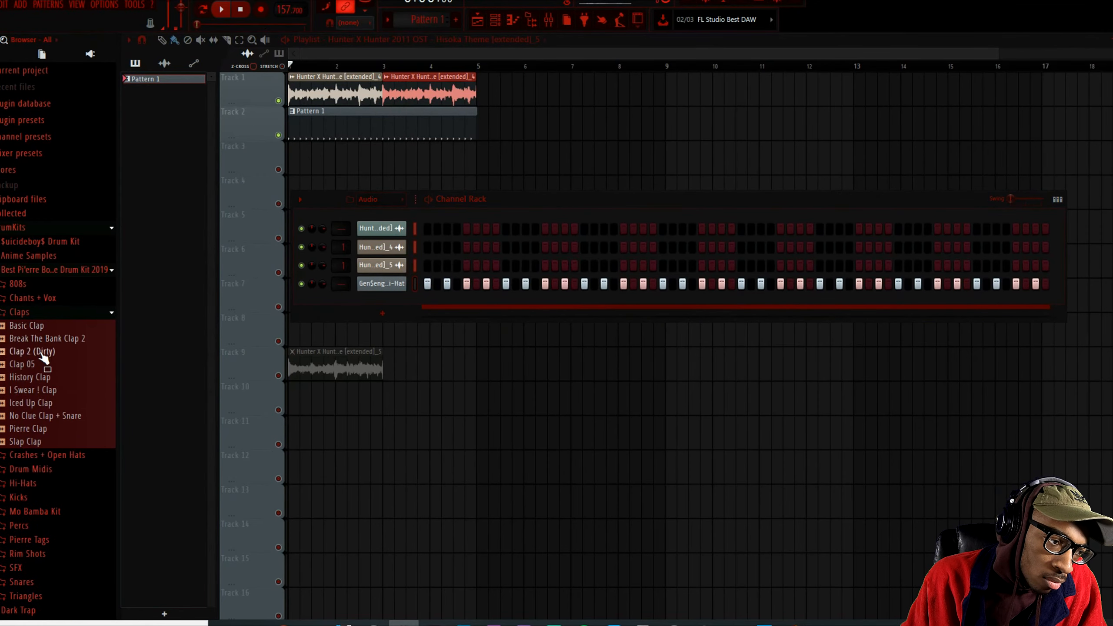
left_click(44, 379)
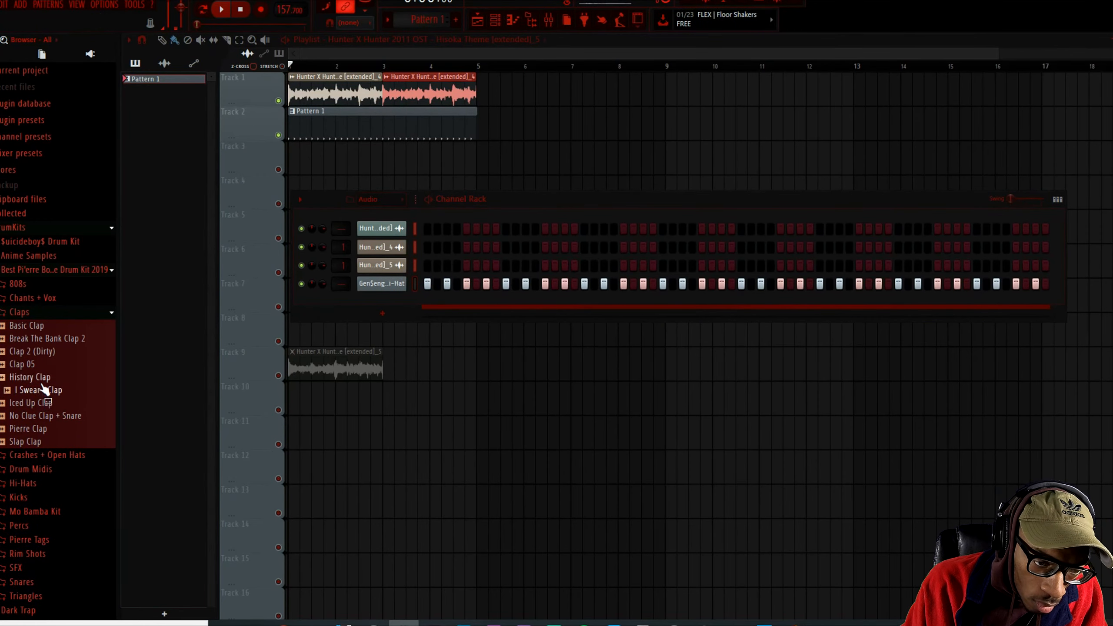
left_click_drag(377, 299, 528, 305)
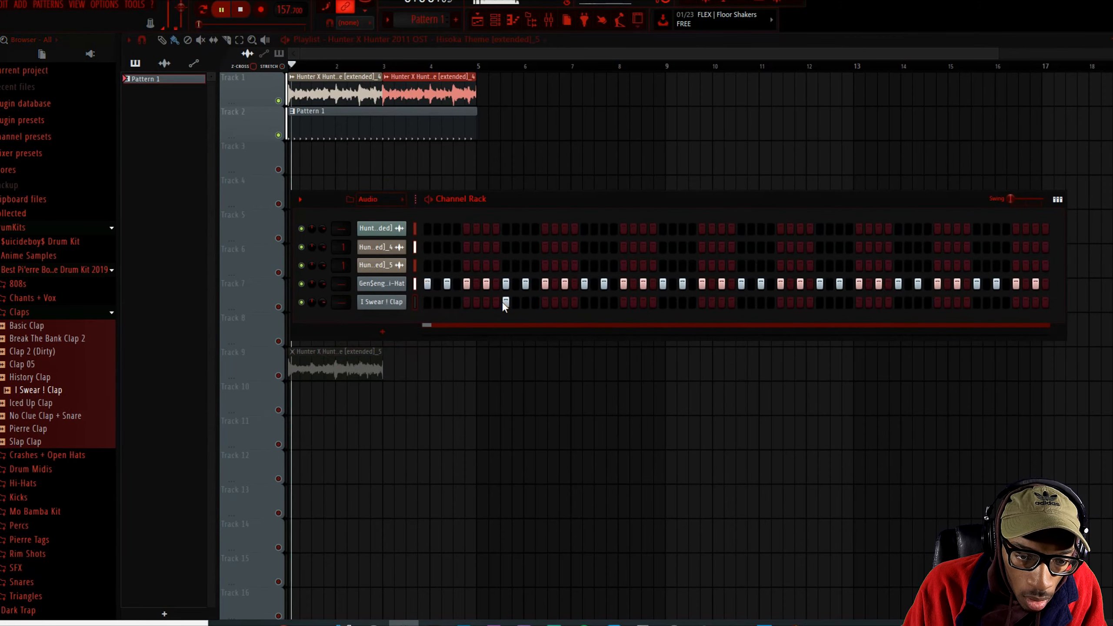
left_click(663, 301)
left_click(819, 302)
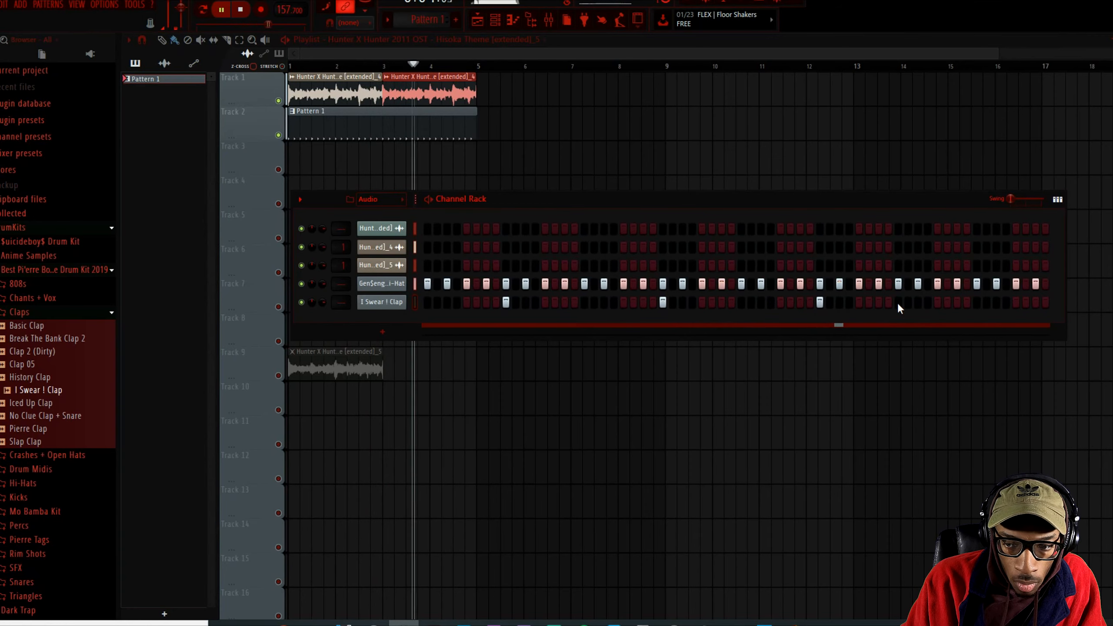
left_click(976, 302)
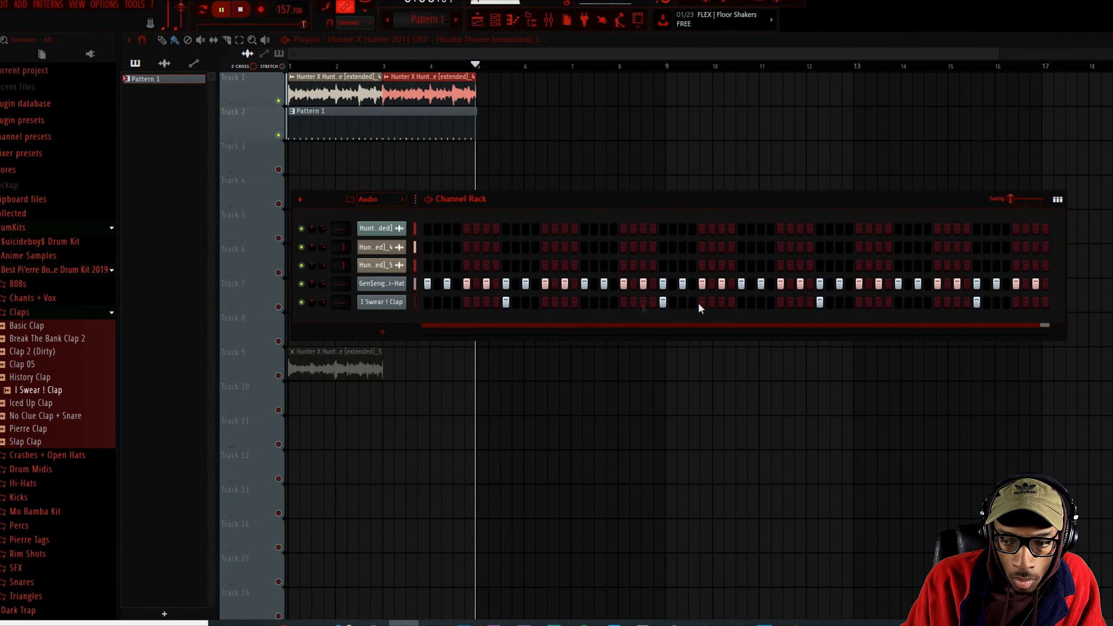
key("space")
Refill the Gen$eng Came In Hi-Hat channel with a hit on every fourth step and play the pattern.
right_click(409, 284)
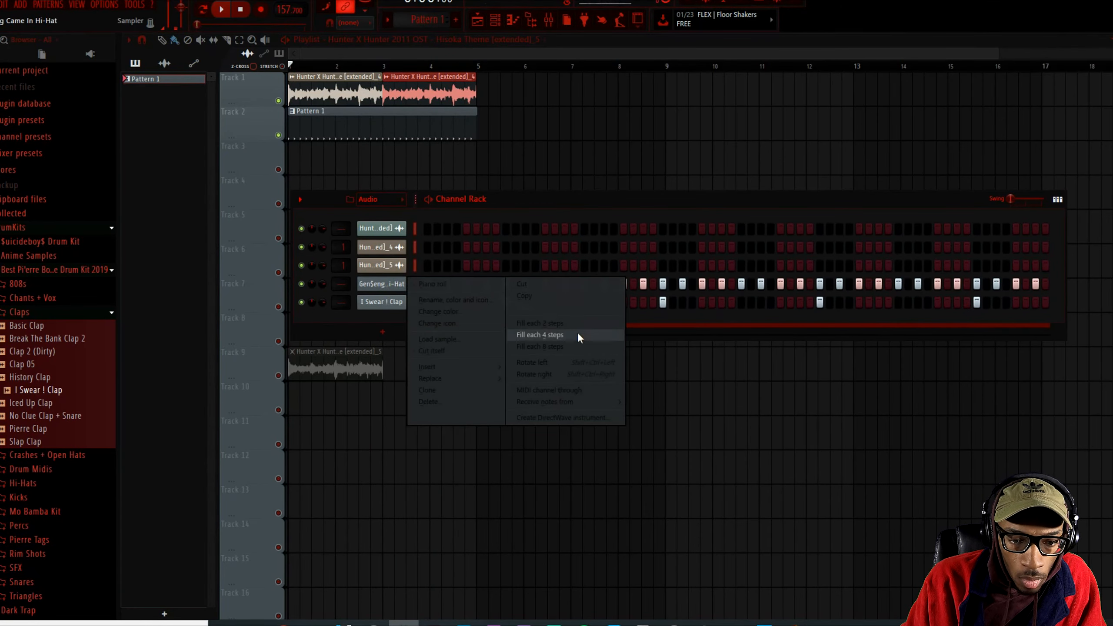
left_click(540, 334)
key("space")
Move the hi-hat hit on step 5 to step 3 and the hit on step 9 to step 7.
left_click(467, 284)
left_click(446, 283)
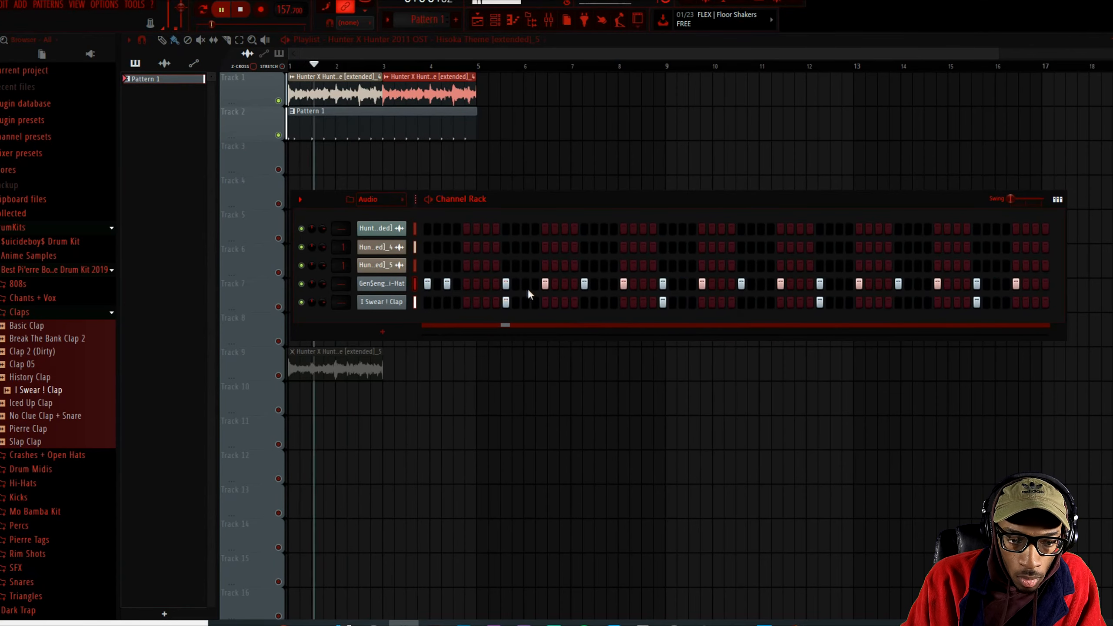
left_click(505, 285)
key("space")
left_click(487, 284)
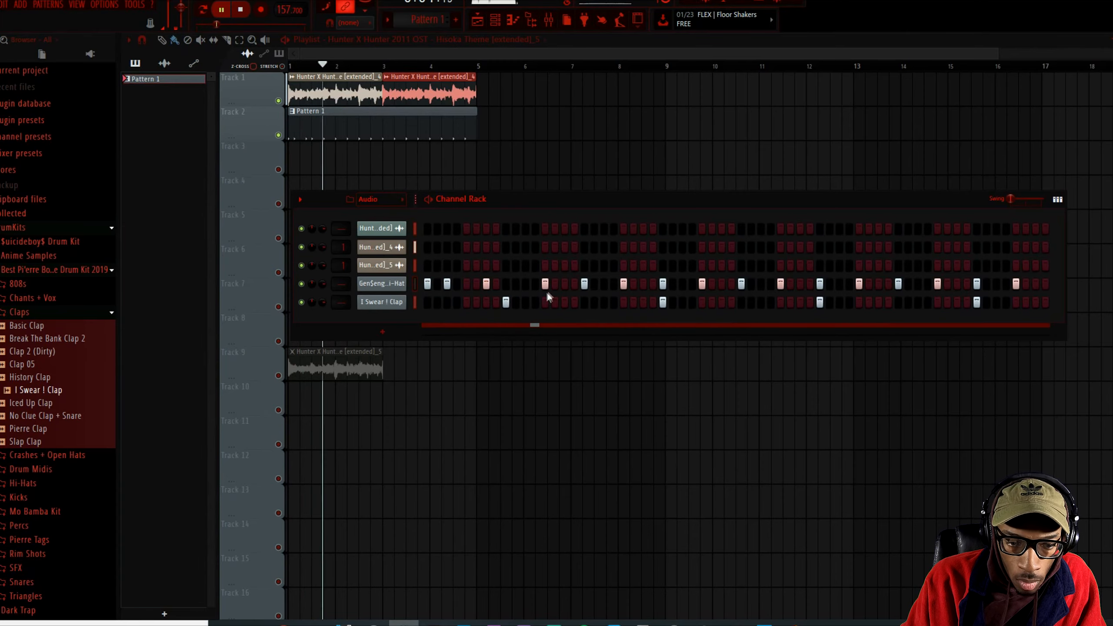
Try the hi-hat hit from step 13 on step 11 and on step 12 instead.
key("space")
left_click(526, 283)
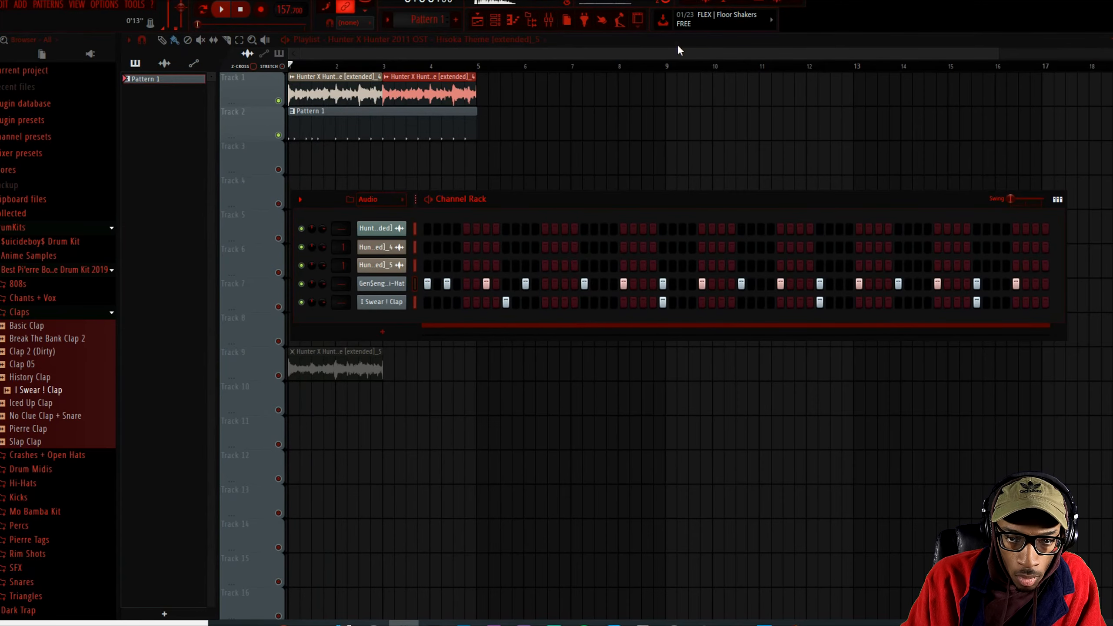
left_click(528, 283)
key("space")
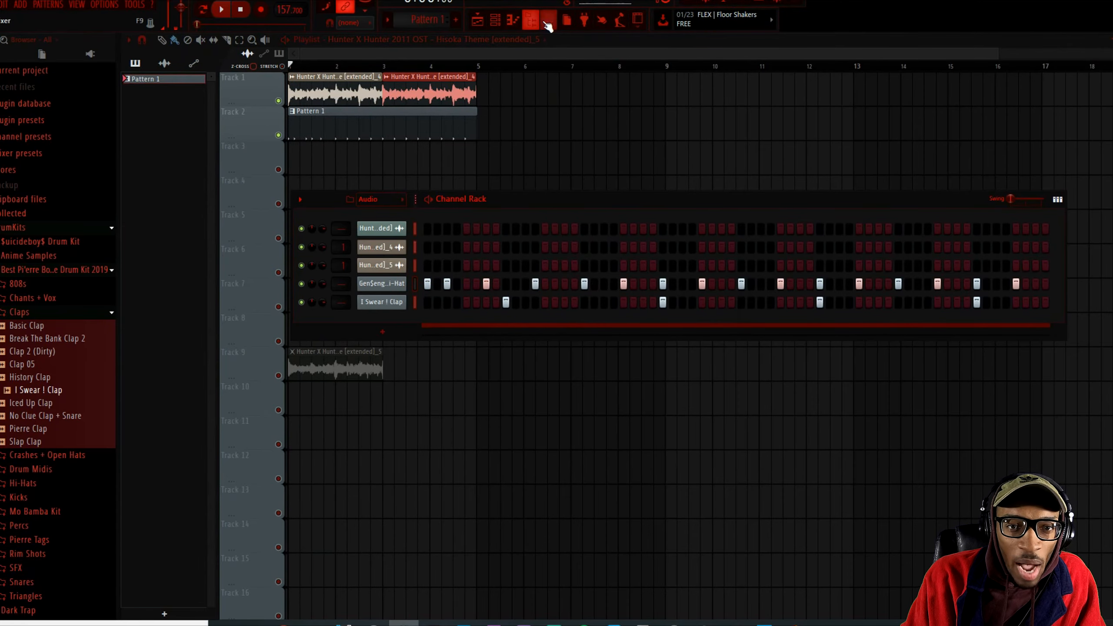
Lower the volume fader of mixer Insert 1 while checking playback, and bring the Channel Rack back up.
left_click(547, 21)
left_click_drag(161, 325, 160, 369)
key("space")
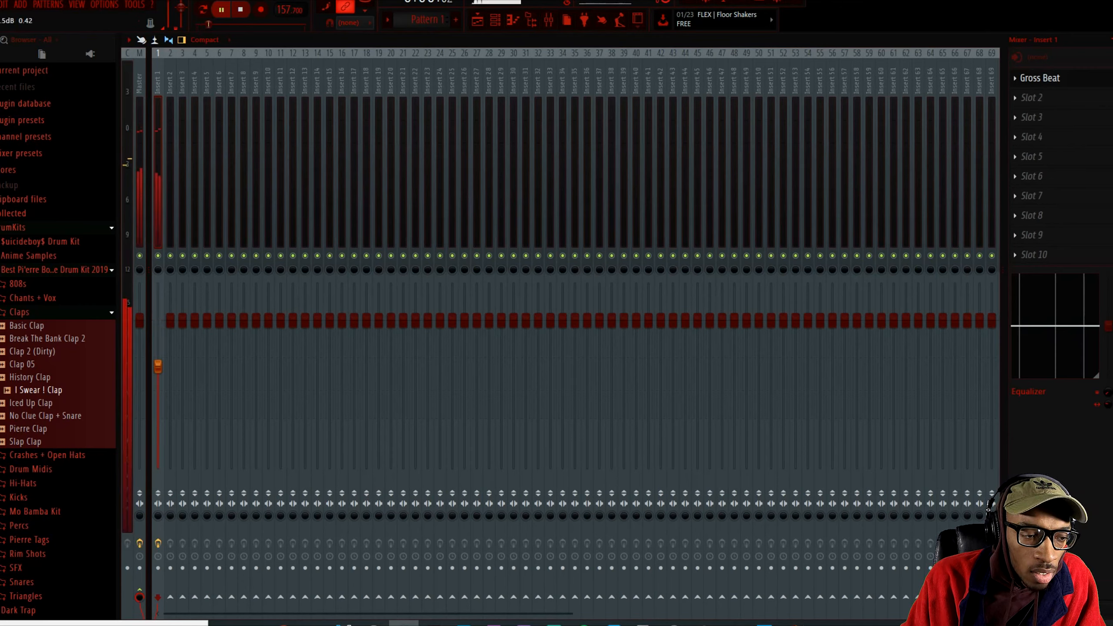
key("space")
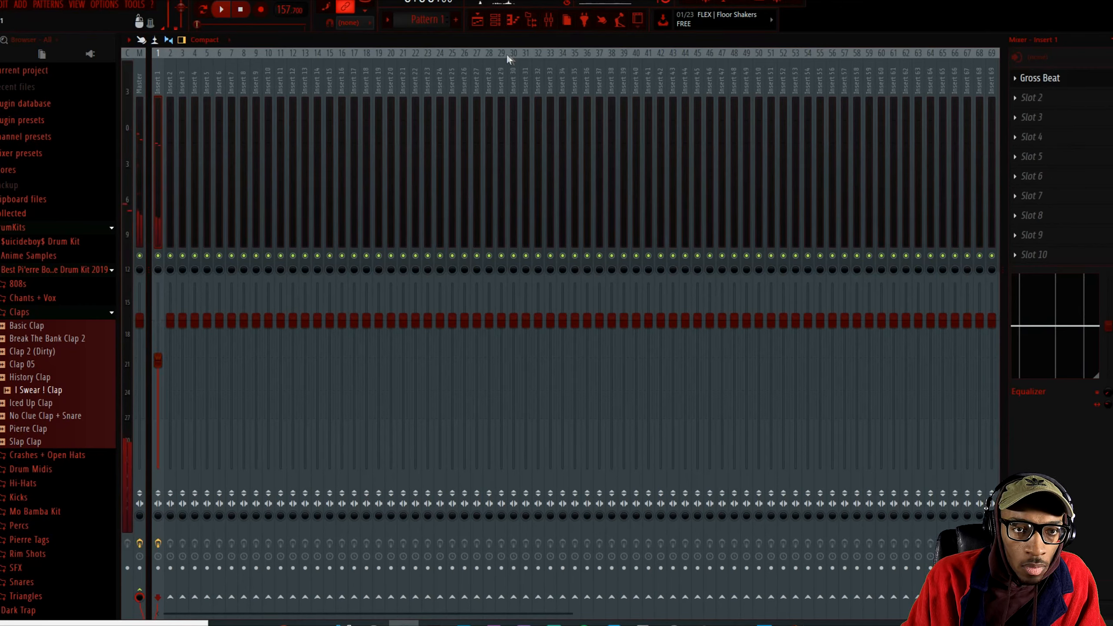
left_click(503, 19)
Move the hi-hat hit on step 12 back to step 13 and clear the hit on step 17.
key("space")
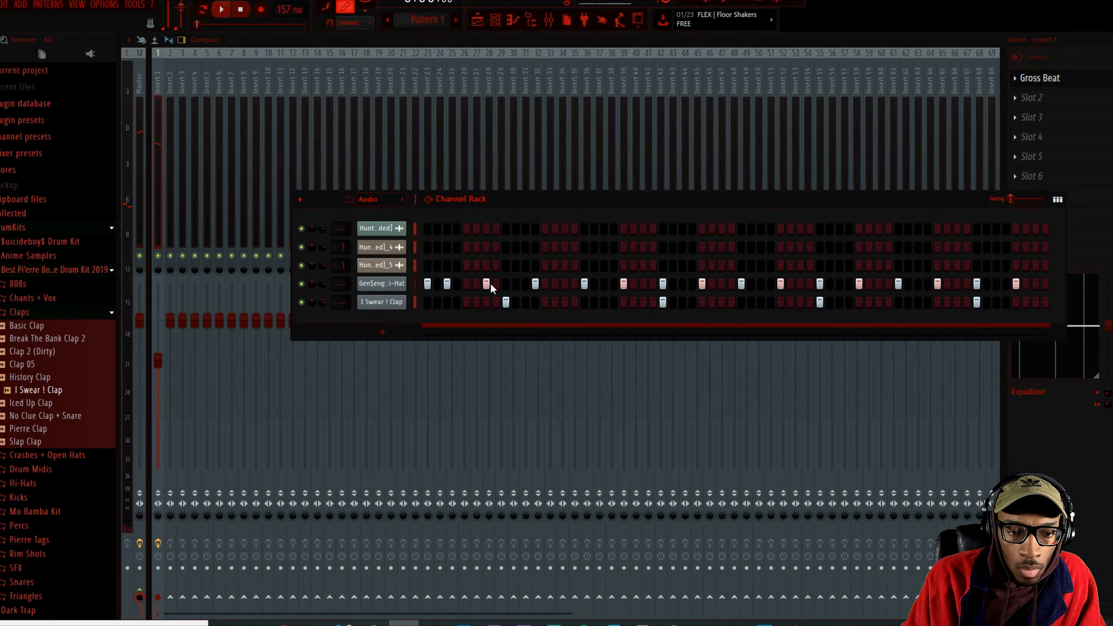
key("space")
key("space")
left_click(545, 284)
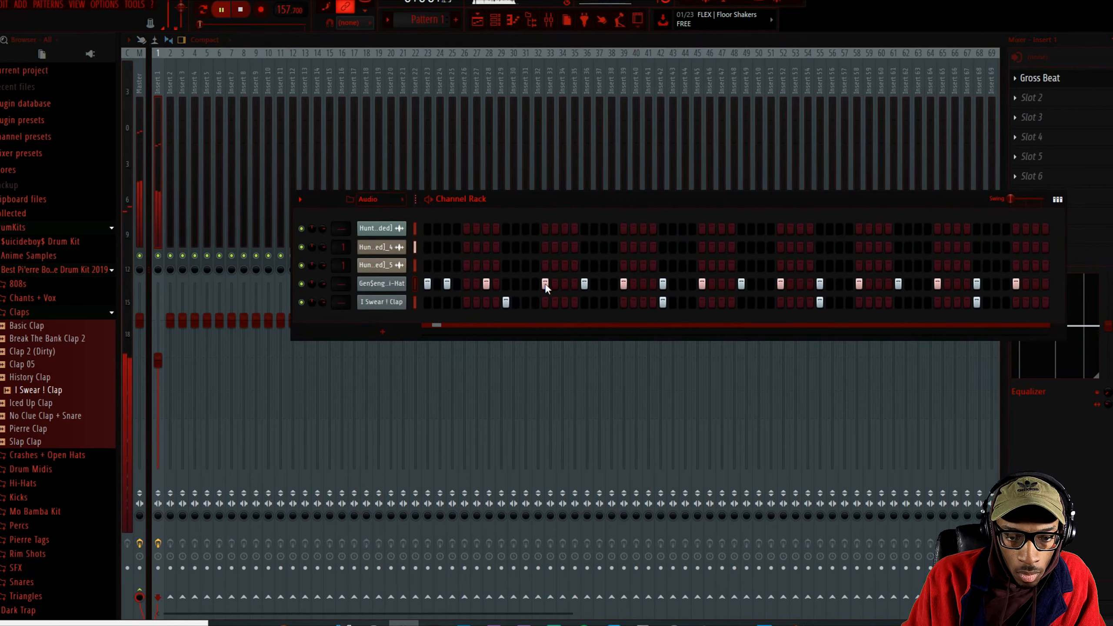
left_click(585, 285)
key("space")
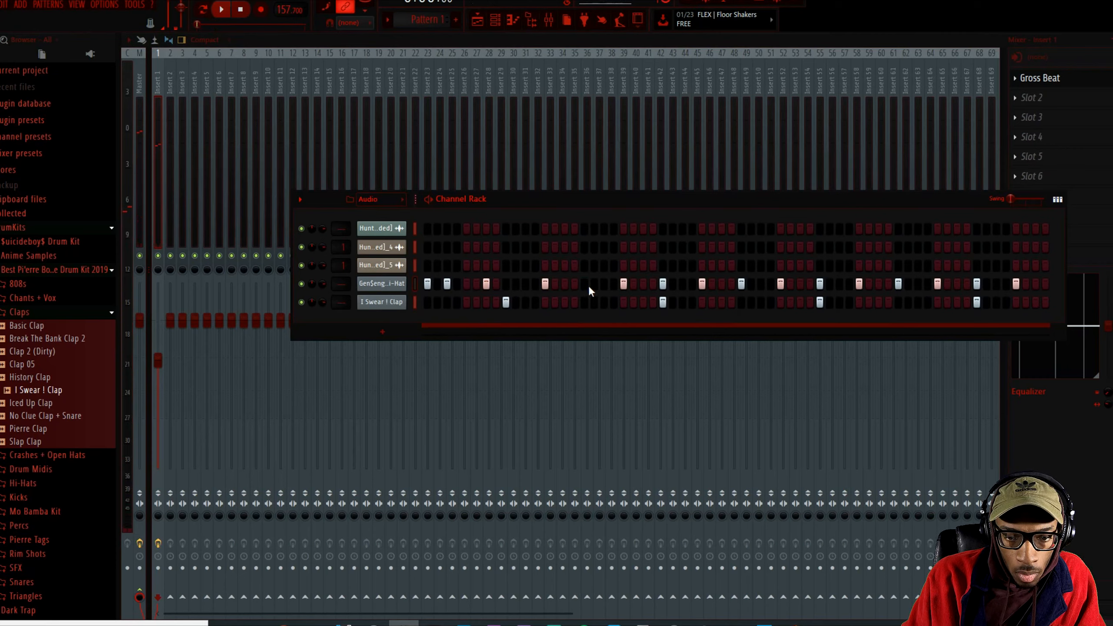
Add hi-hat hits on steps 17 to 19 and move the hit on step 21 to step 23.
key("space")
left_click(623, 283)
left_click(643, 283)
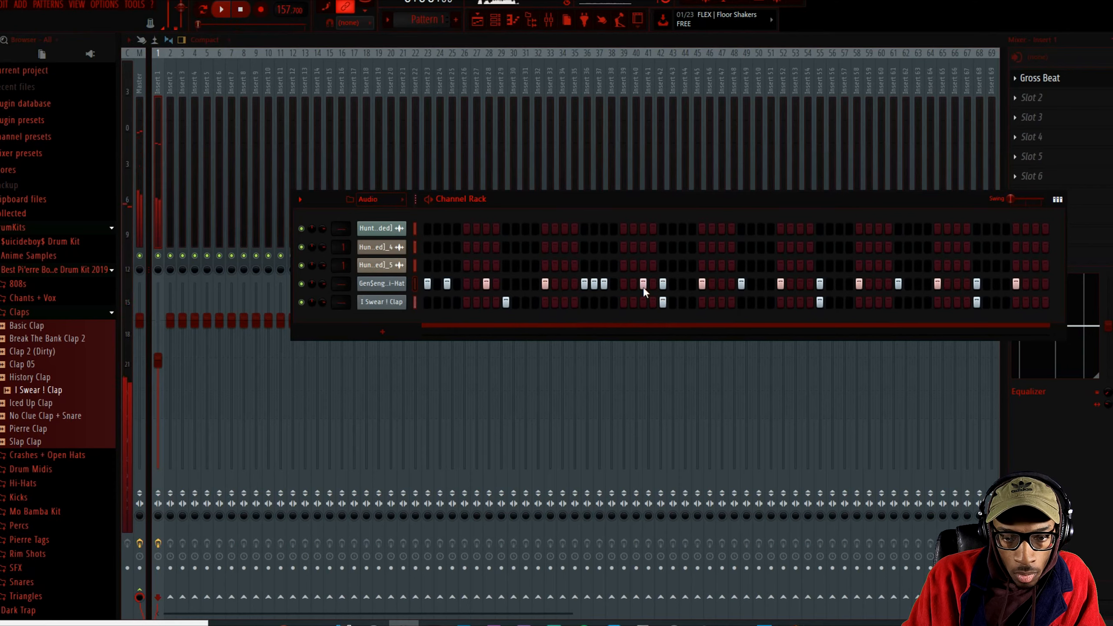
Clear the hi-hat hit on step 25 and every hi-hat hit after step 29, and open the hi-hat's piano roll.
left_click(661, 283)
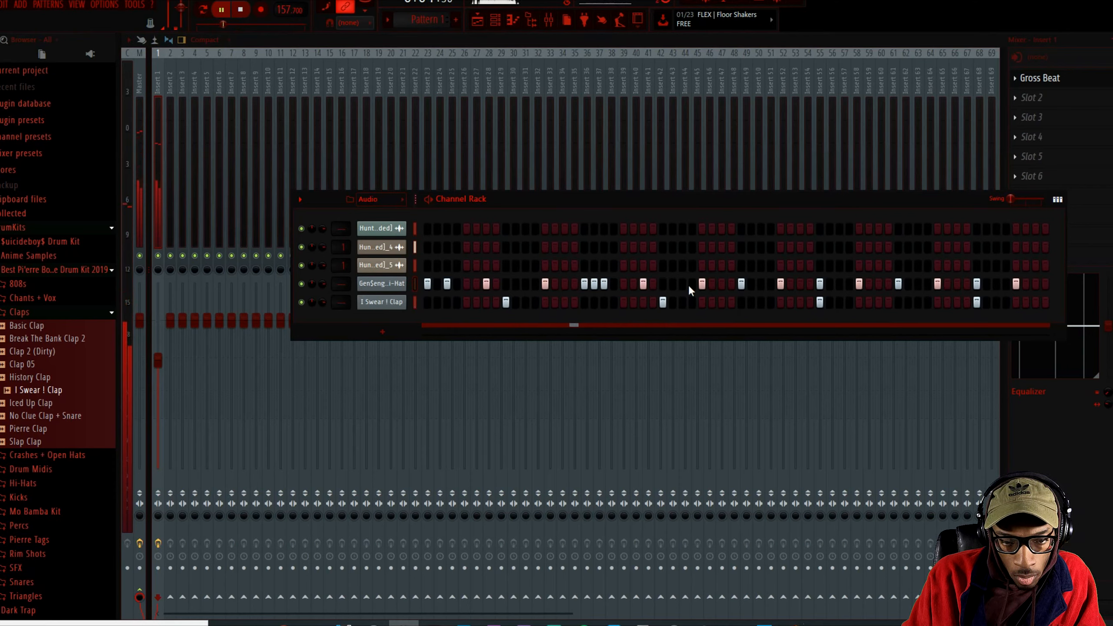
key("space")
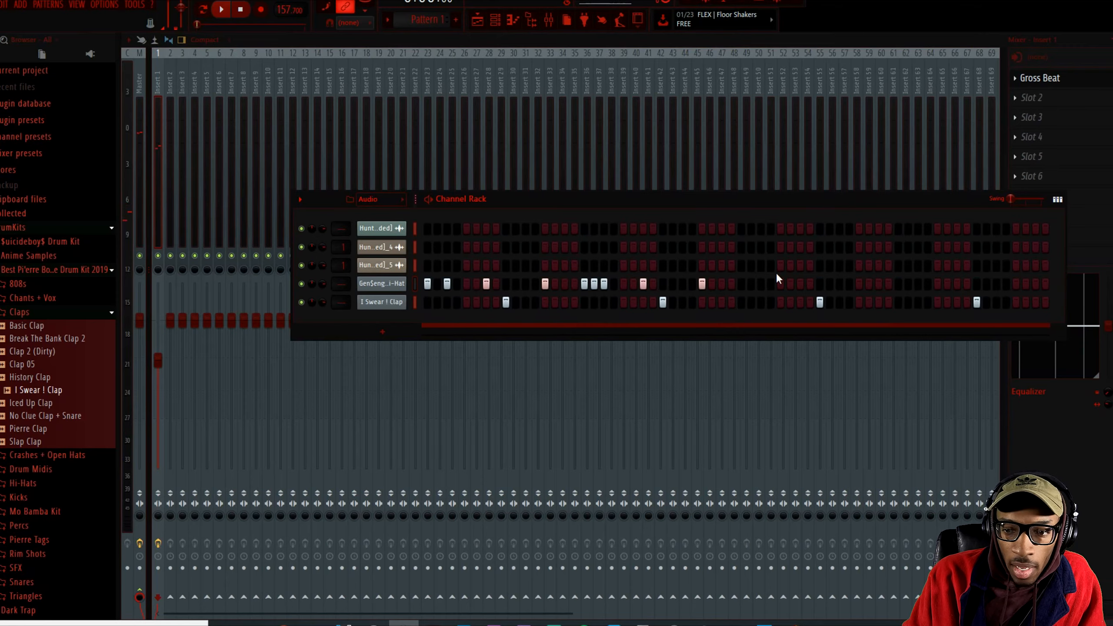
right_click(403, 280)
left_click(437, 282)
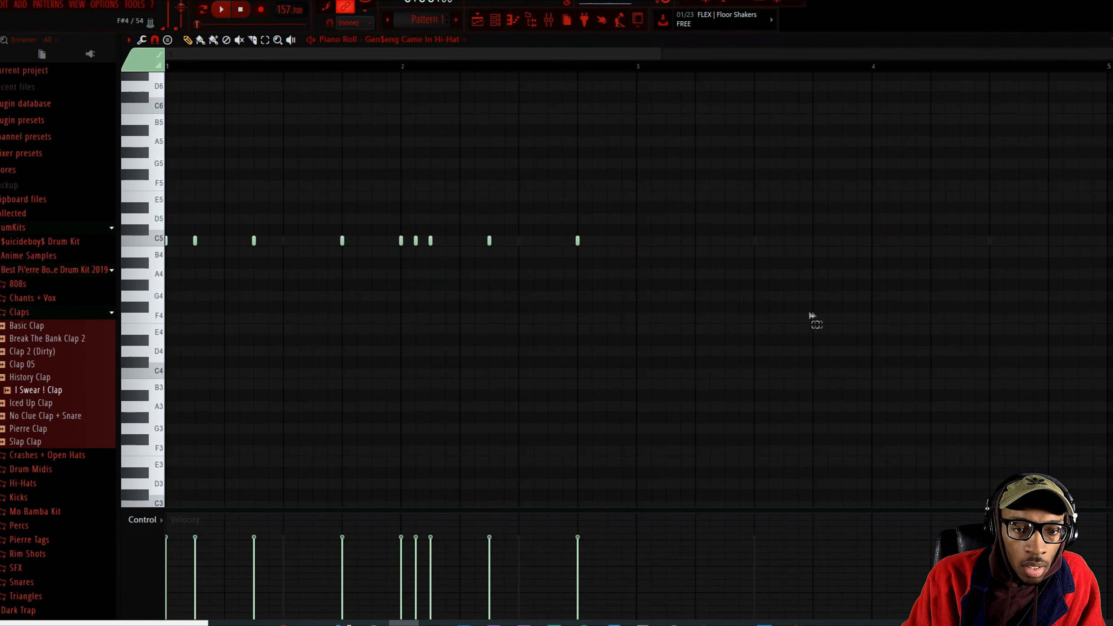
Duplicate the two-bar hi-hat pattern into bars 3 and 4, play it back and deselect the notes.
key("ctrl+b")
key("space")
scroll(671, 250, "down", 3)
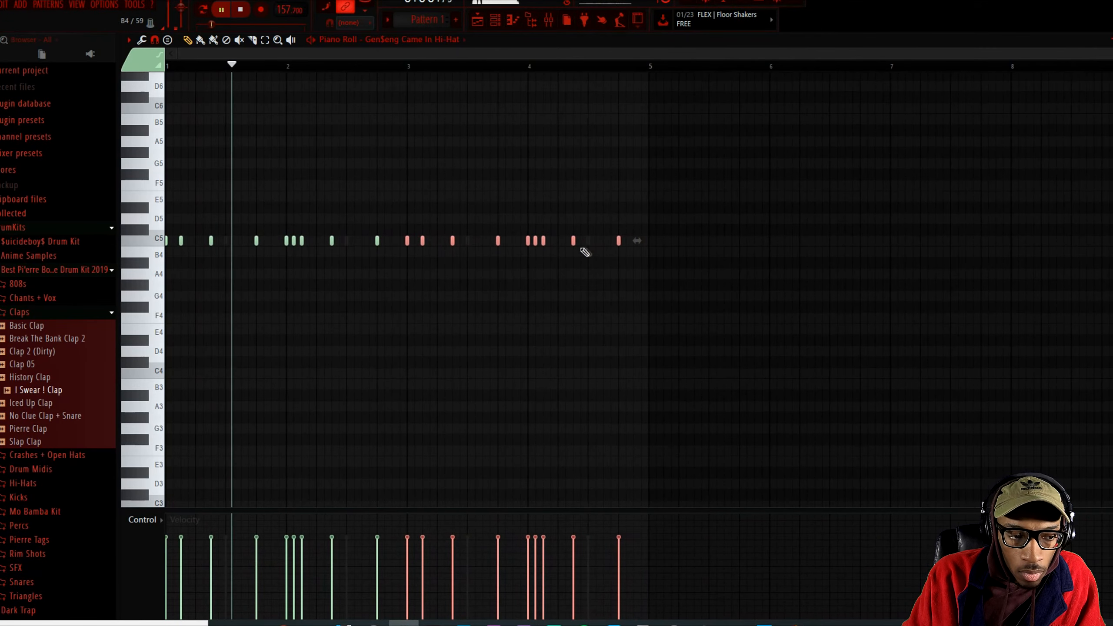
left_click(488, 165, "ctrl")
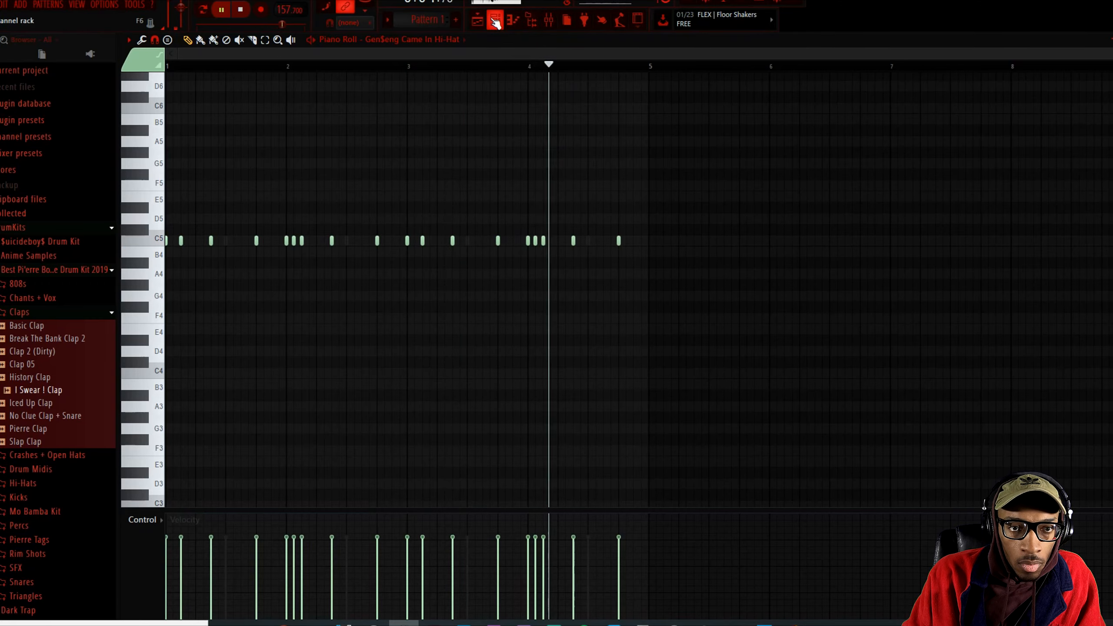
Add Fruity parametric EQ 2 and Fruity Reeverb 2 to effect slots 2 and 3 of mixer Insert 1.
left_click(495, 19)
left_click(548, 20)
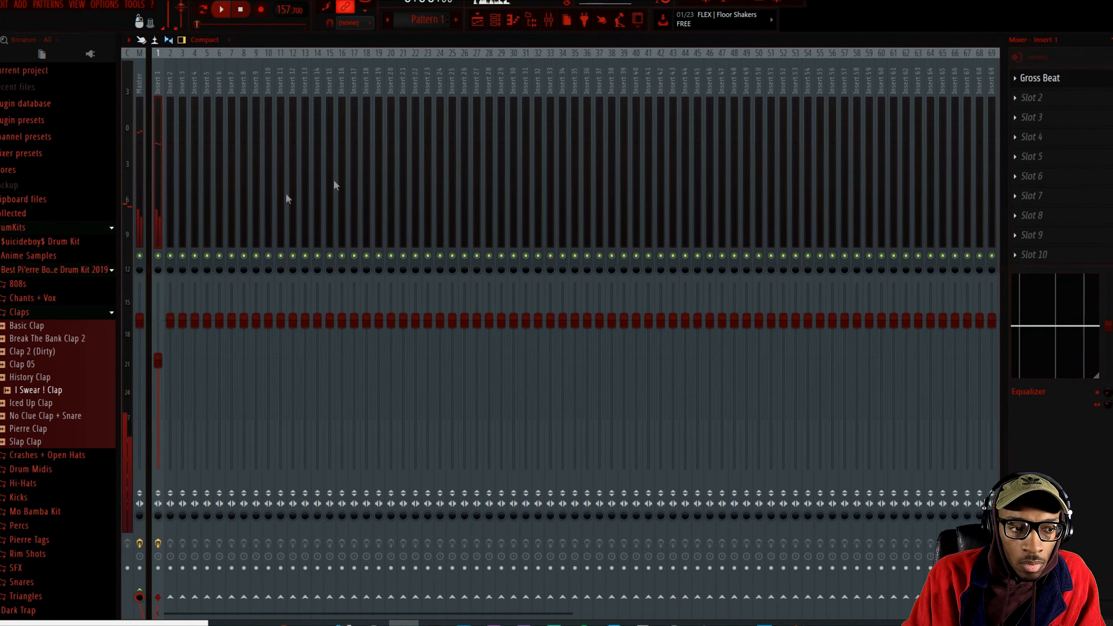
left_click(1037, 101)
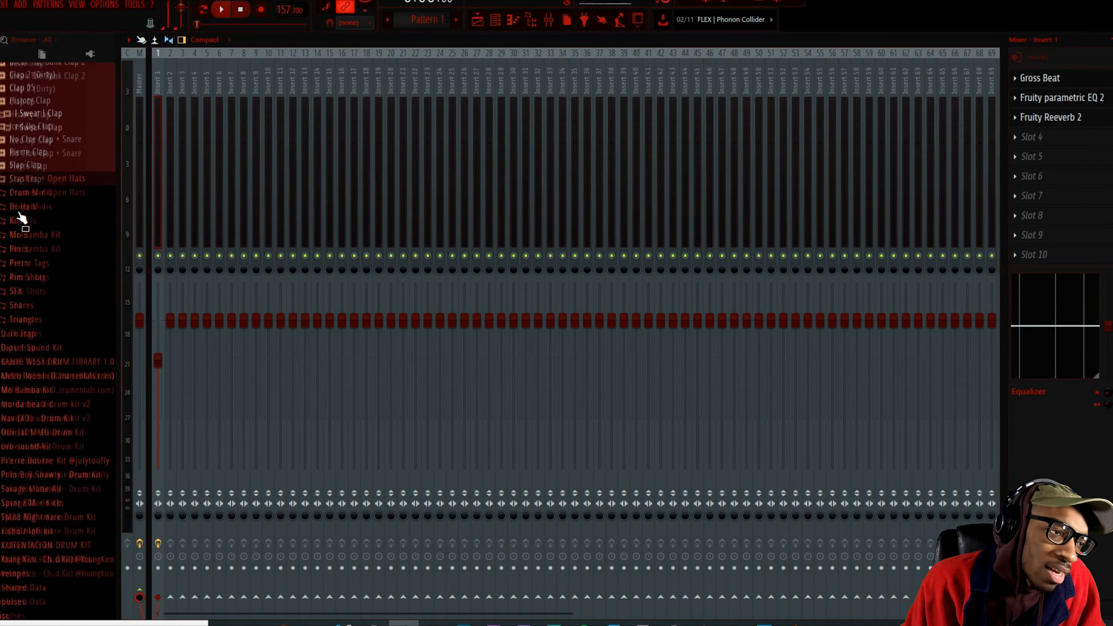
Load the Pierre 808 2018 sample from the drum kit's 808s folder and place a first note in its piano roll.
left_click(20, 219)
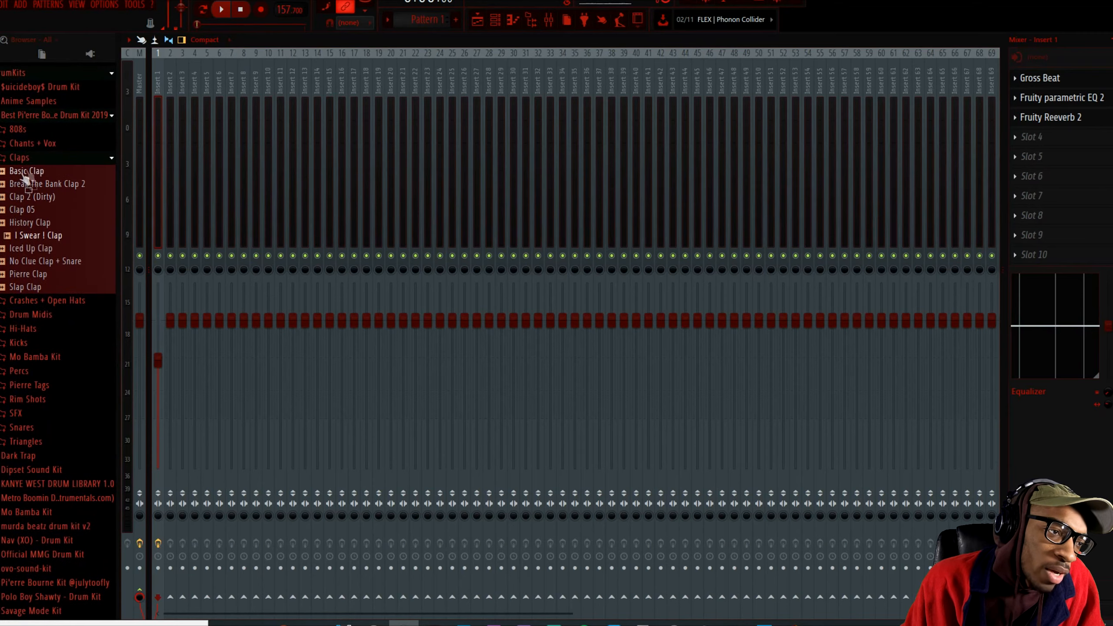
left_click(27, 132)
left_click(33, 182)
left_click_drag(138, 121, 138, 104)
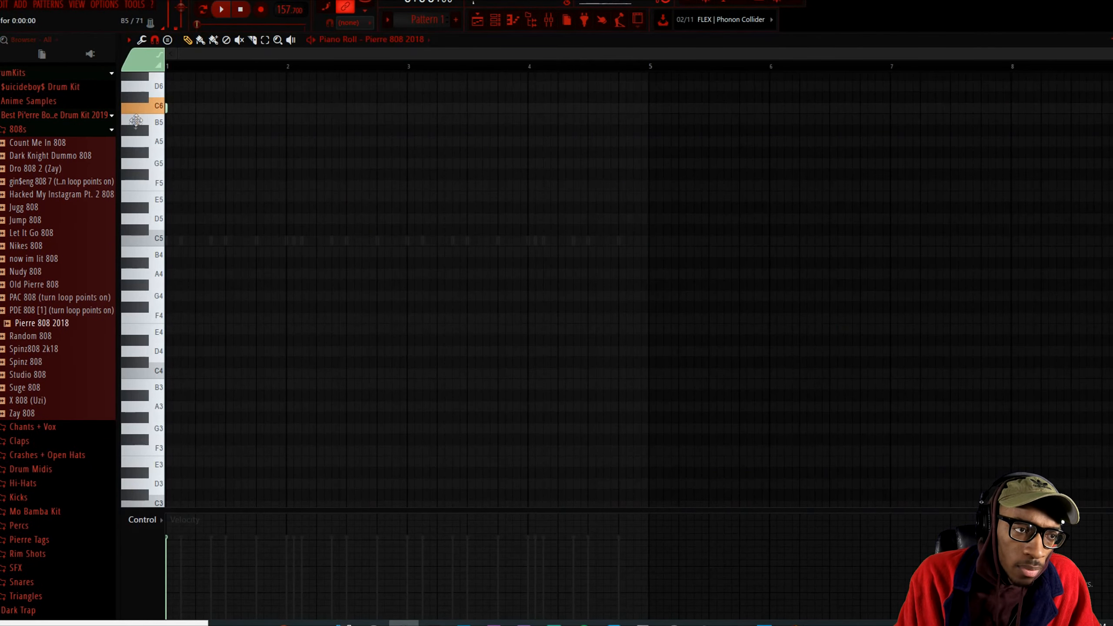
Raise the first 808 note to B6 and add a C7 note at the start of bar 2, checking the pitch with playback.
key("space")
key("space")
key("space")
key("space")
key("ctrl+Up")
key("space")
key("space")
scroll(334, 144, "up", 6)
key("space")
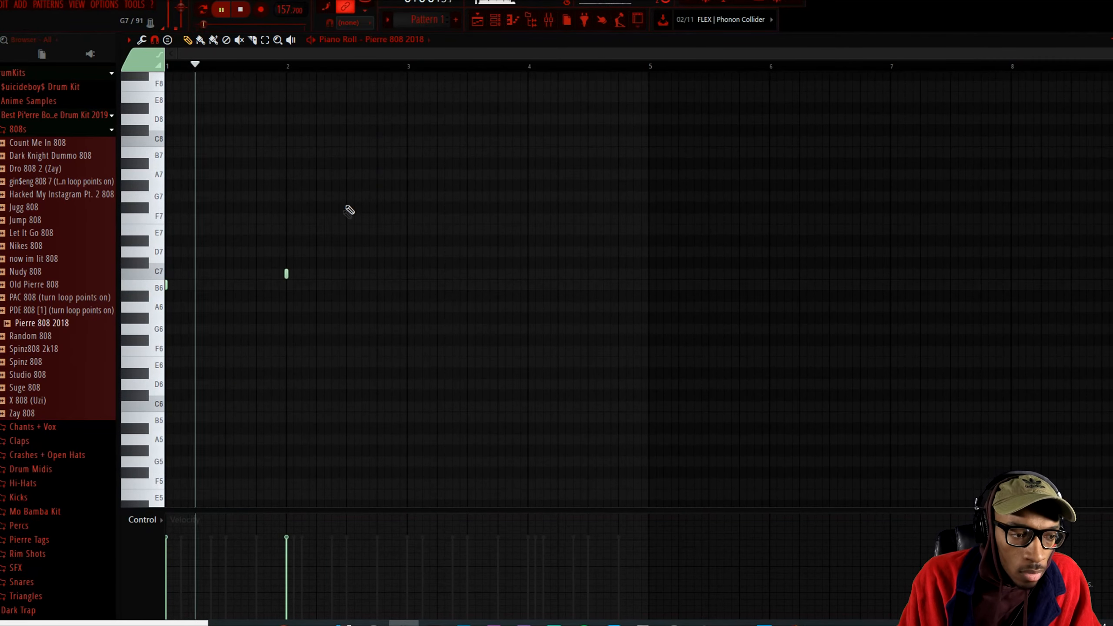
key("space")
Move the C7 note to beat 2 of bar 2, add another C7 after beat 3, and duplicate the 808 notes into bars 3 and 4.
left_click_drag(288, 274, 318, 274)
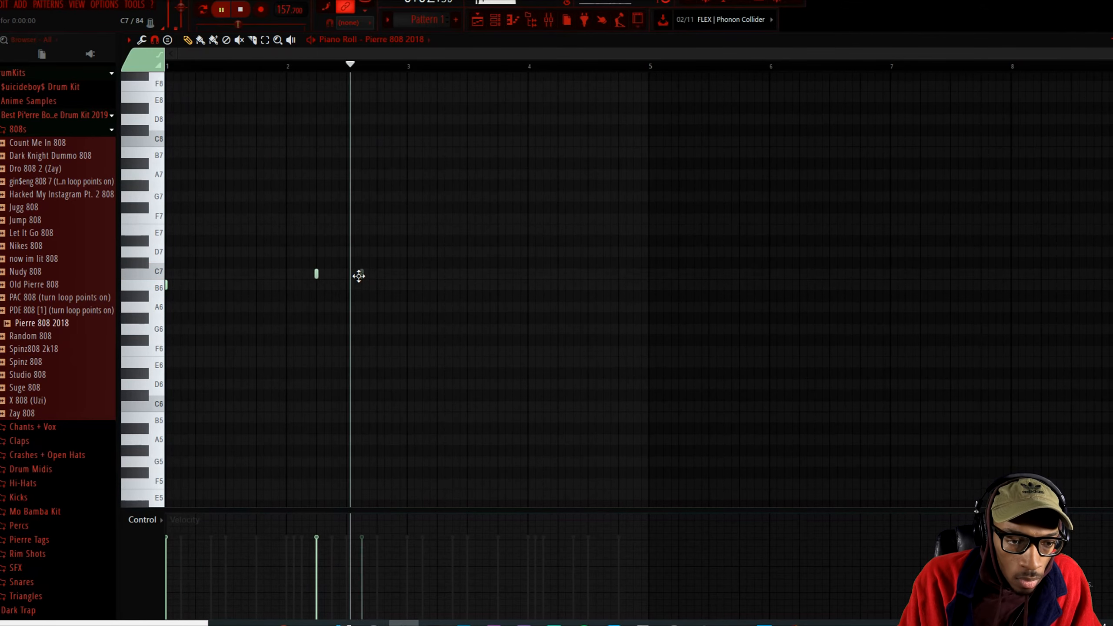
key("space")
left_click(361, 275)
left_click_drag(574, 345, 405, 298)
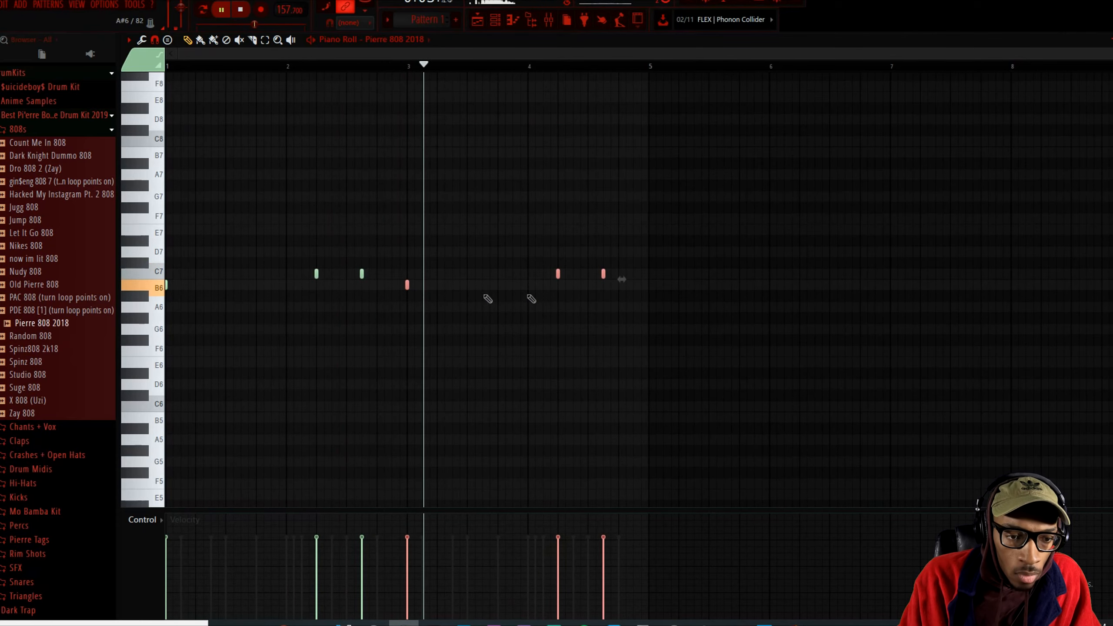
Transpose all the 808 notes down two octaves to B4 and C5.
left_click_drag(723, 405, 141, 237)
key("Delete")
scroll(507, 261, "down", 6)
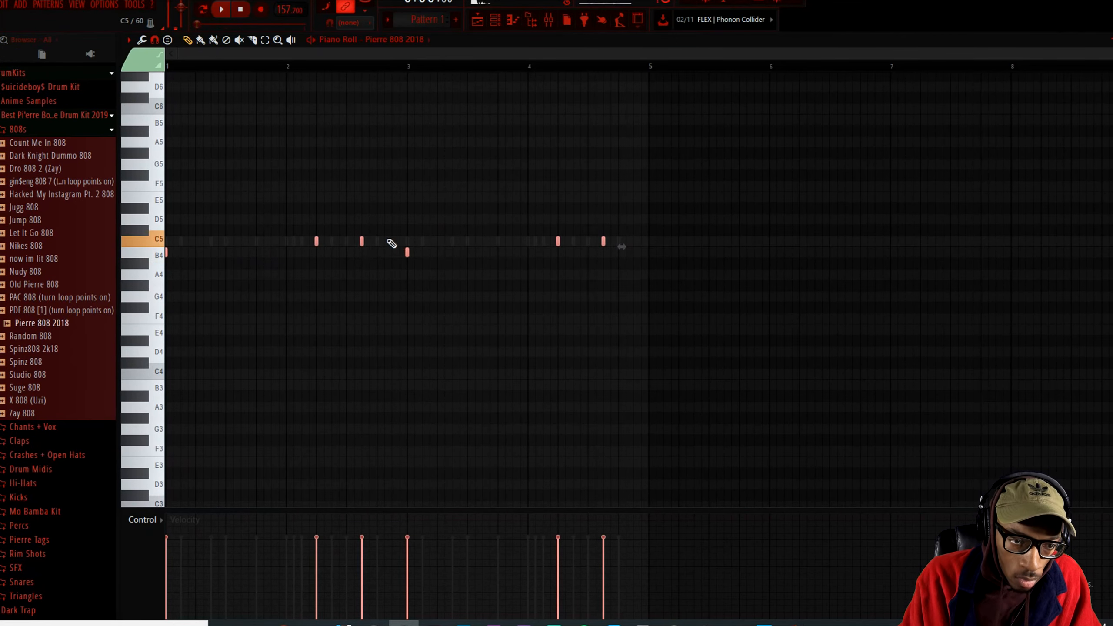
Add an E5 808 note near the end of bar 4 and play the pattern back.
left_click(391, 196)
left_click_drag(392, 200, 633, 214)
right_click(392, 197)
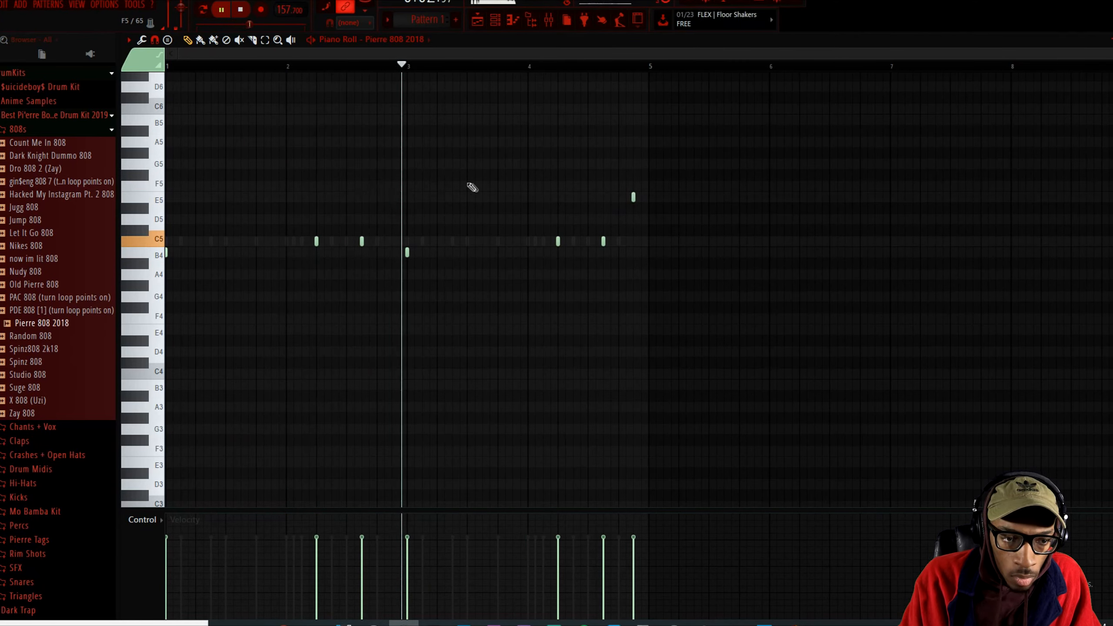